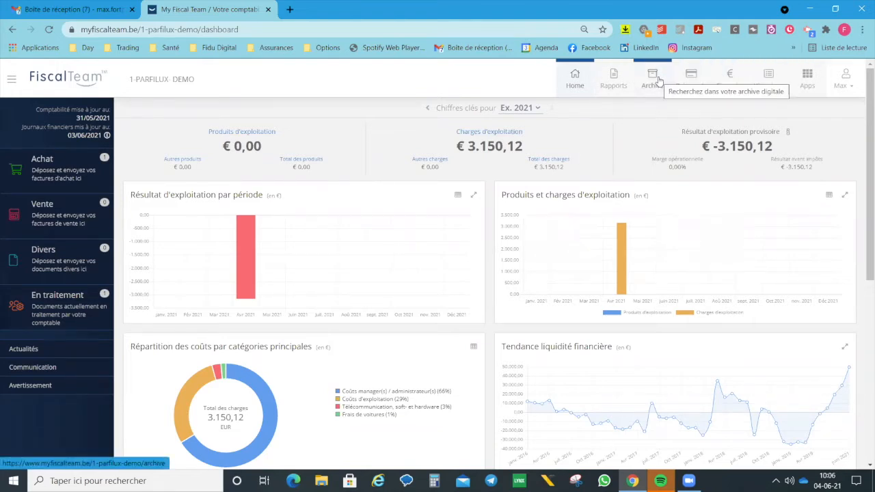
# Open the archive and look through the sales invoices, miscellaneous documents and permanent file before returning to the purchase invoices
pyautogui.click(653, 86)
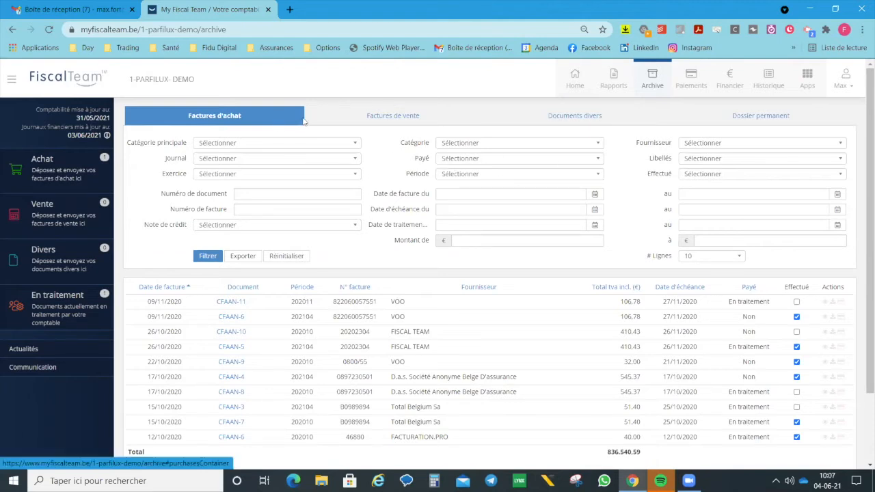
pyautogui.click(352, 118)
pyautogui.click(584, 118)
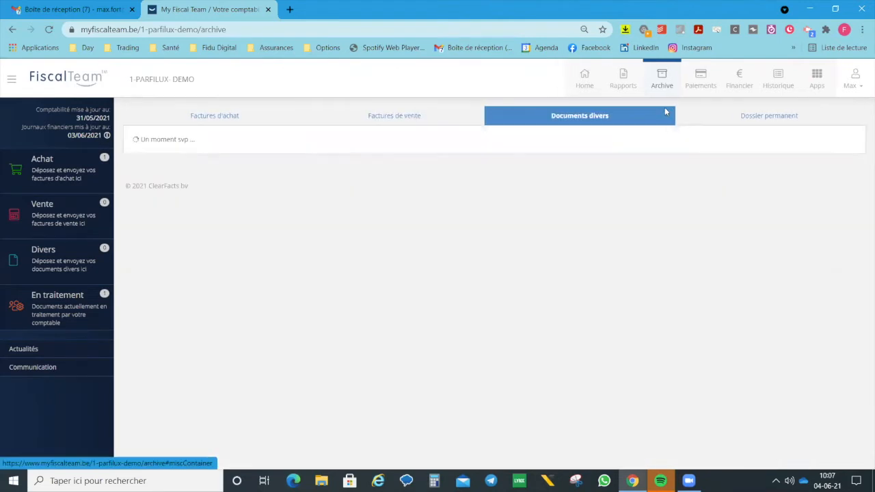
pyautogui.click(758, 118)
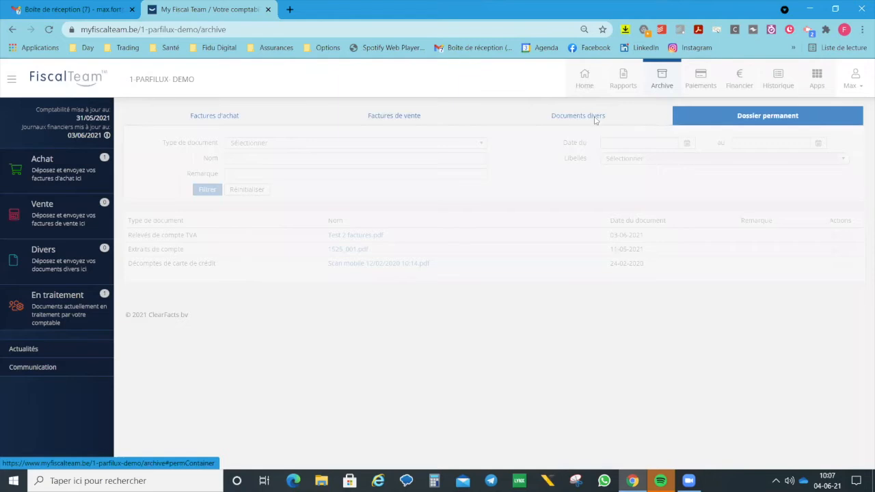
pyautogui.click(589, 117)
pyautogui.click(400, 118)
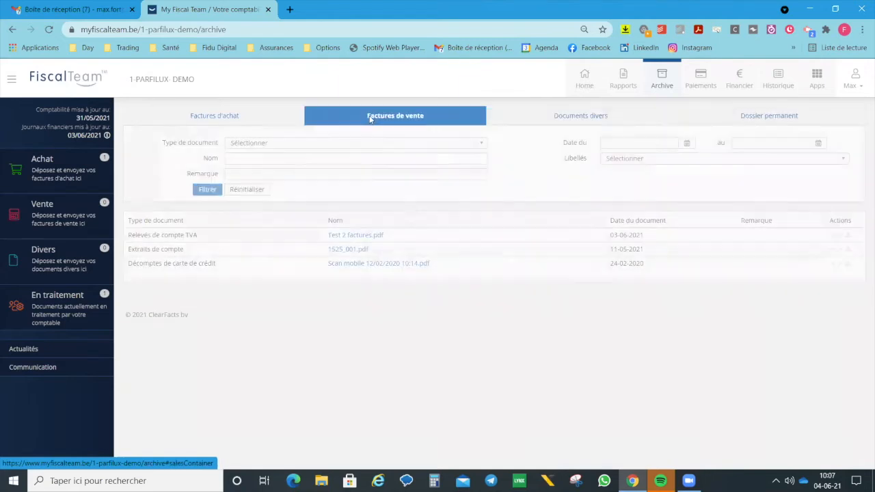
pyautogui.click(241, 116)
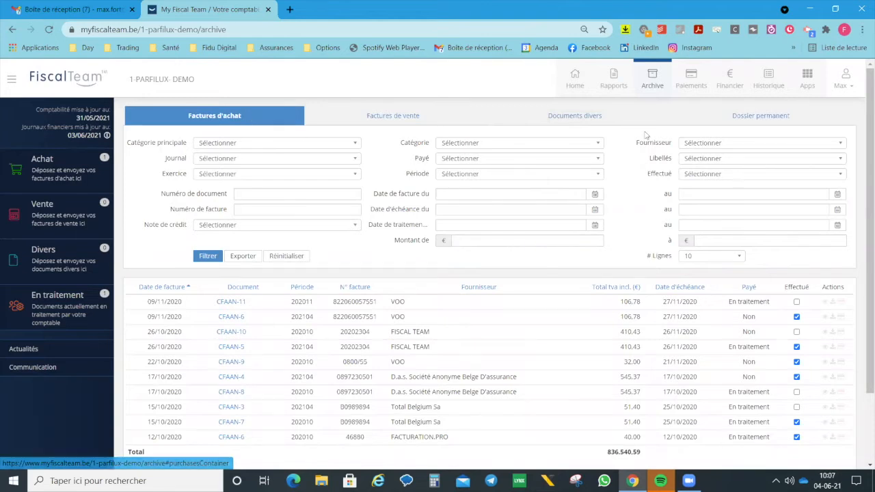
pyautogui.click(699, 144)
pyautogui.write('part')
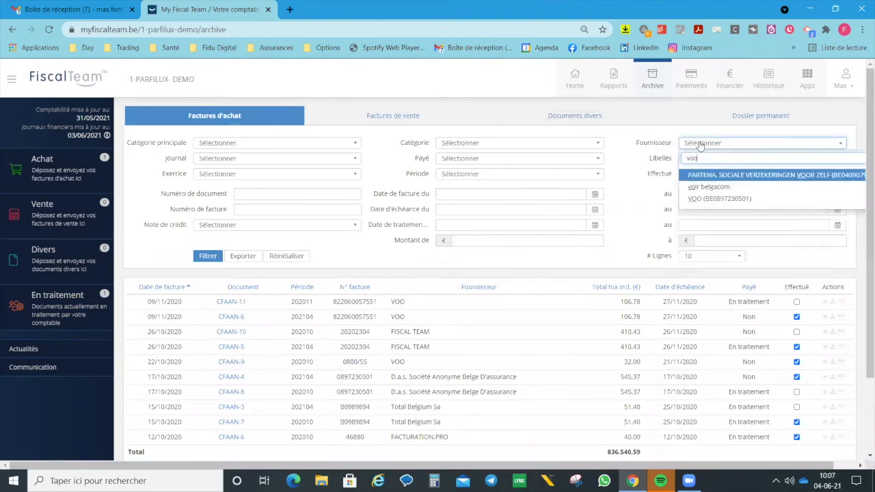
pyautogui.press('Return')
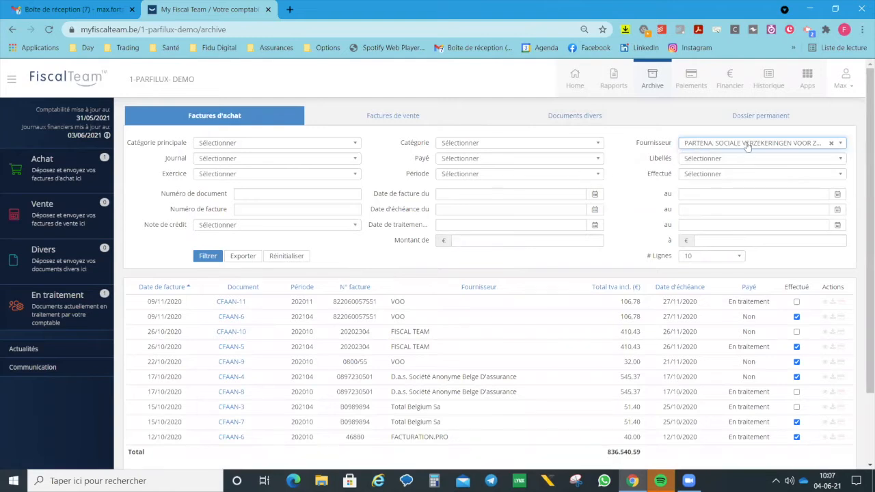
pyautogui.click(831, 143)
# Filter the archived purchase invoices by the supplier VOO
pyautogui.click(765, 147)
pyautogui.write('voo')
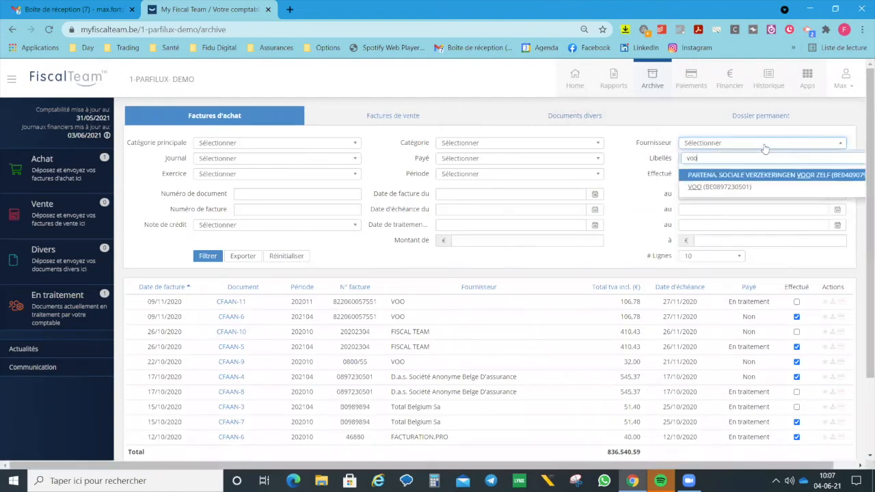
pyautogui.click(731, 189)
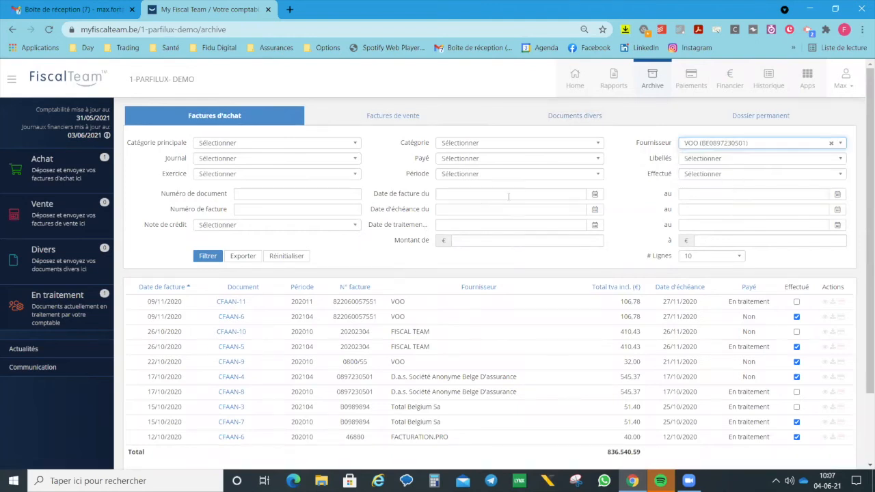
pyautogui.click(208, 257)
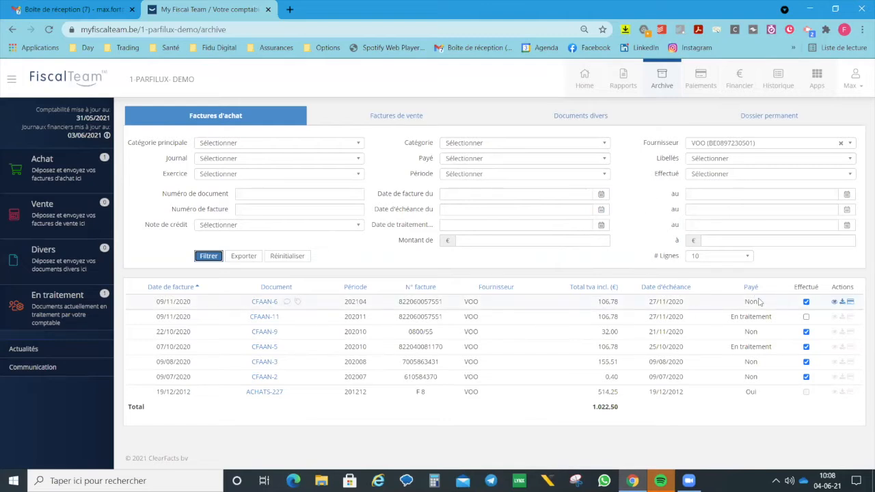
# Review the VOO purchase invoice CFAAN-6 with its booking details, and download its PDF
pyautogui.click(834, 305)
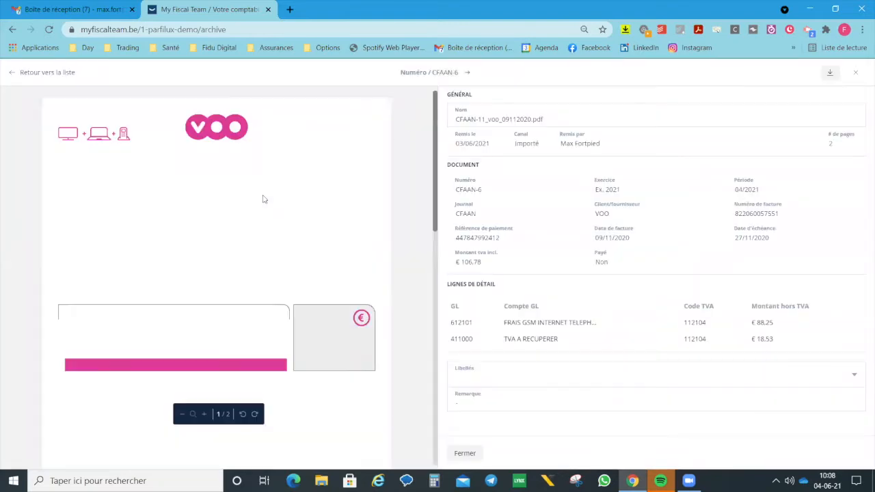
pyautogui.scroll(-3, 273, 222)
pyautogui.scroll(3, 275, 222)
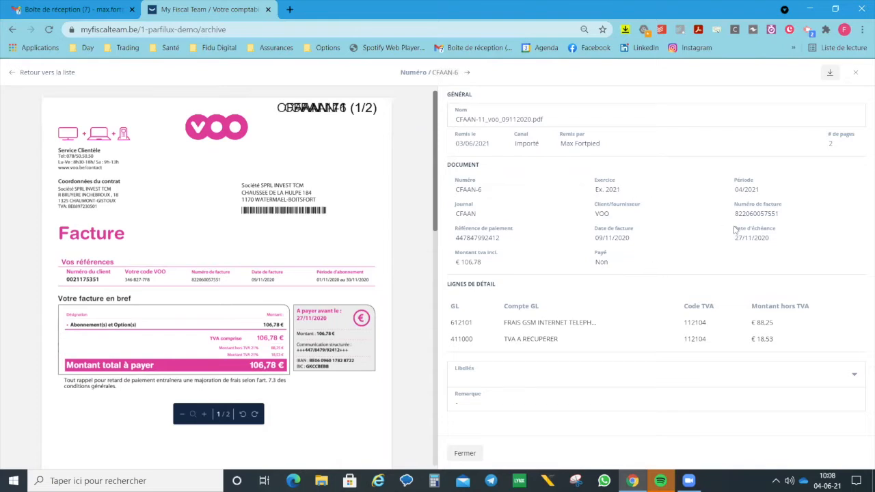
pyautogui.click(857, 73)
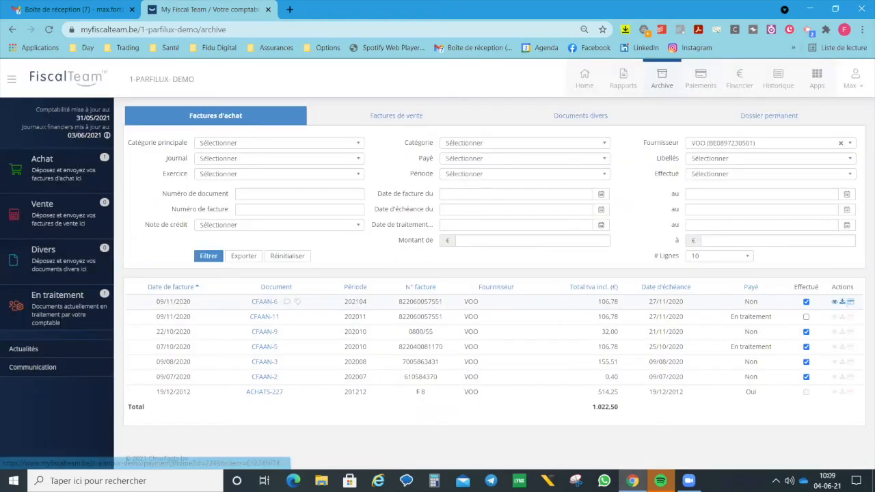
pyautogui.click(843, 303)
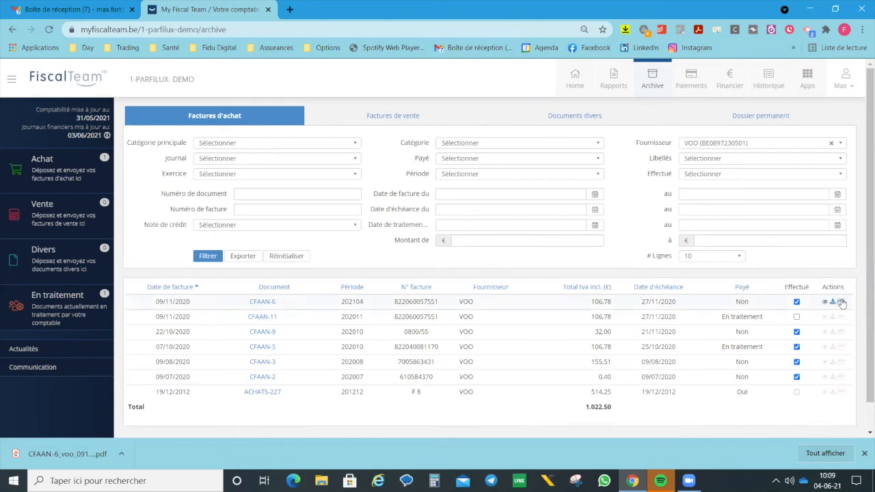
# Filter the archived sales invoices to those with the paid status (Payé) set to Non
pyautogui.click(393, 116)
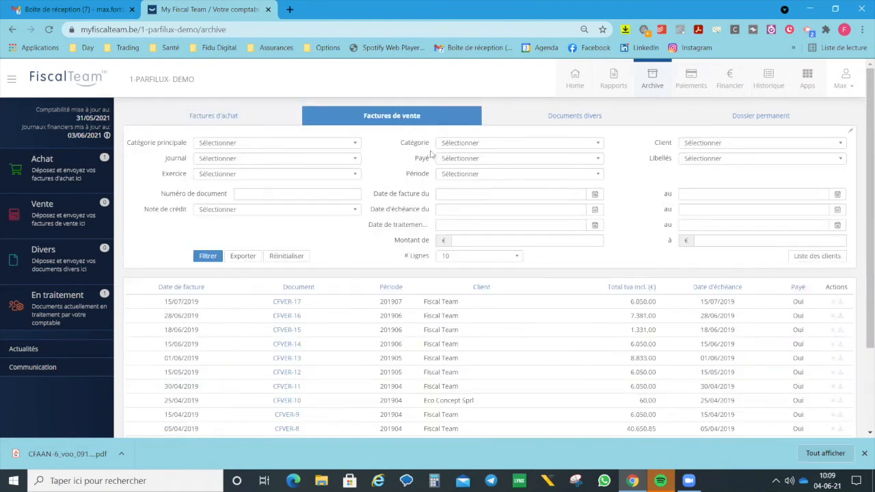
pyautogui.scroll(-2, 467, 214)
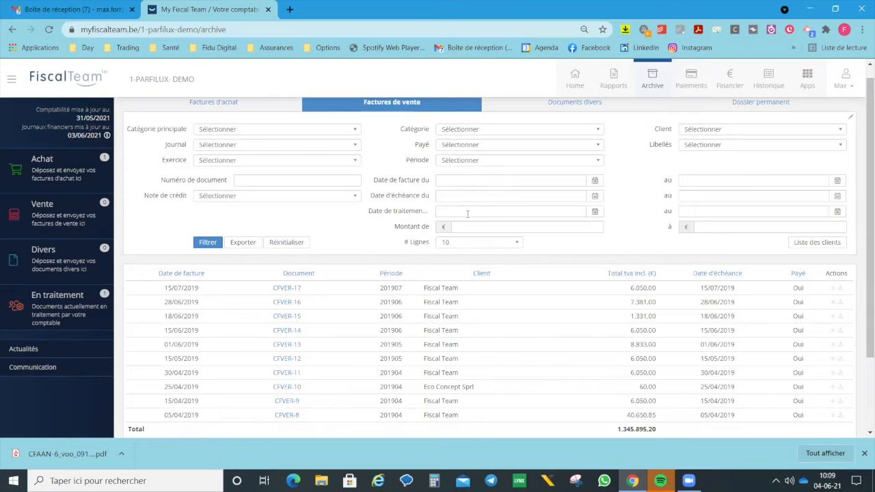
pyautogui.scroll(2, 468, 214)
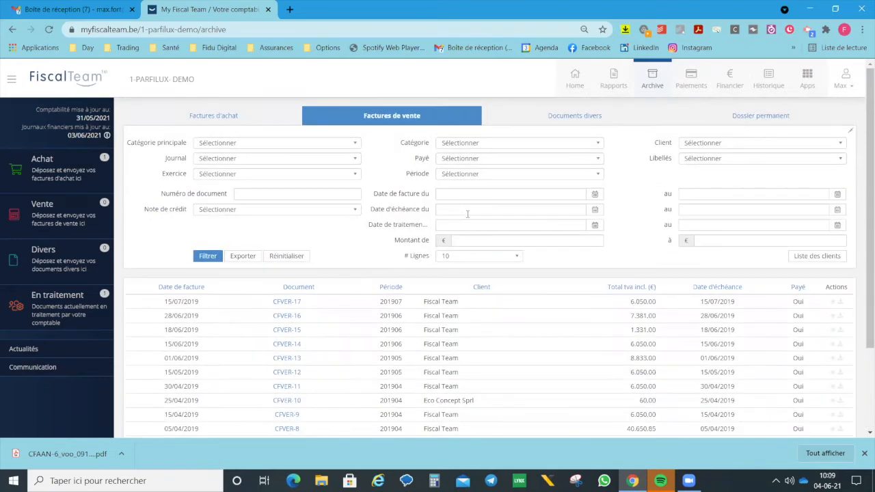
pyautogui.click(465, 164)
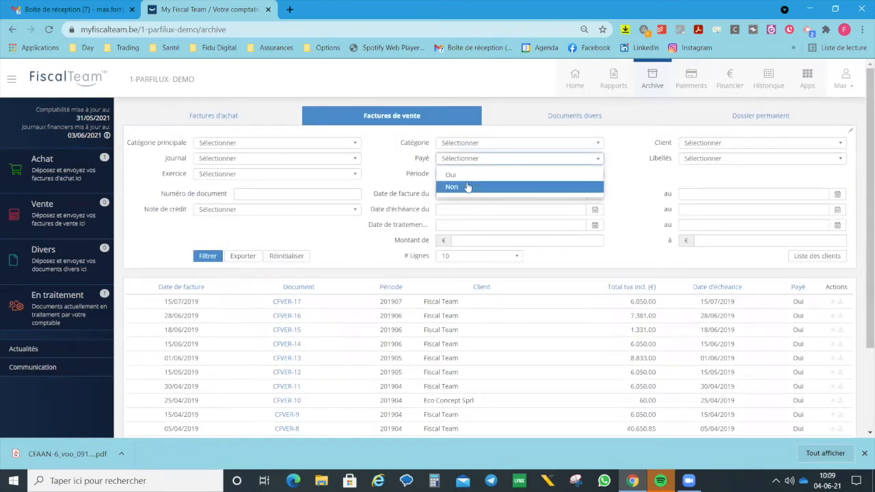
pyautogui.click(468, 187)
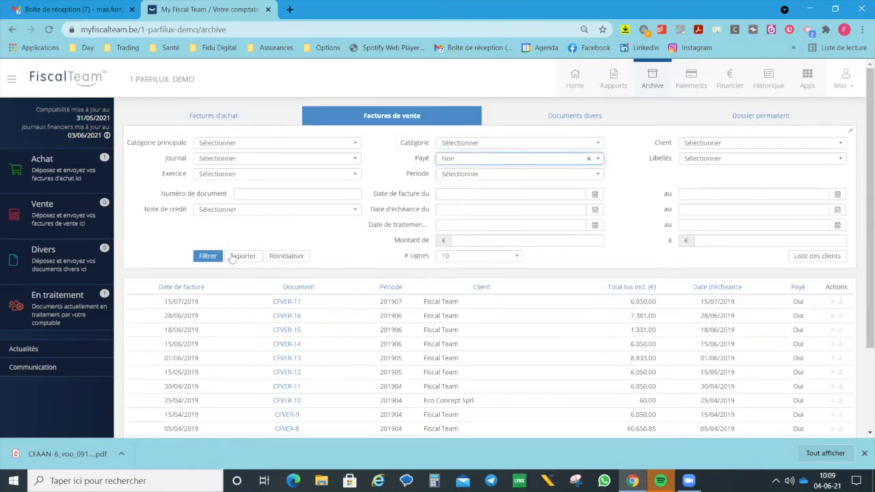
pyautogui.click(209, 258)
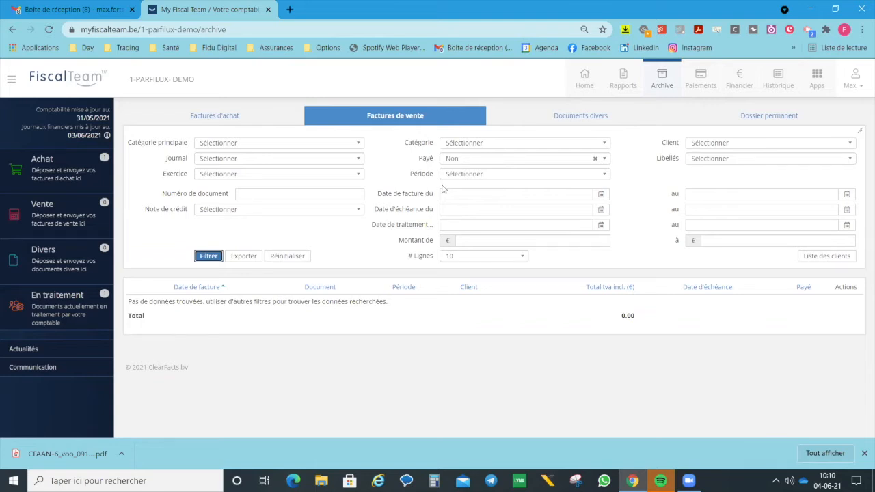
# Open the financial section and review the bank accounts, the transaction filters and the listed transactions
pyautogui.click(737, 83)
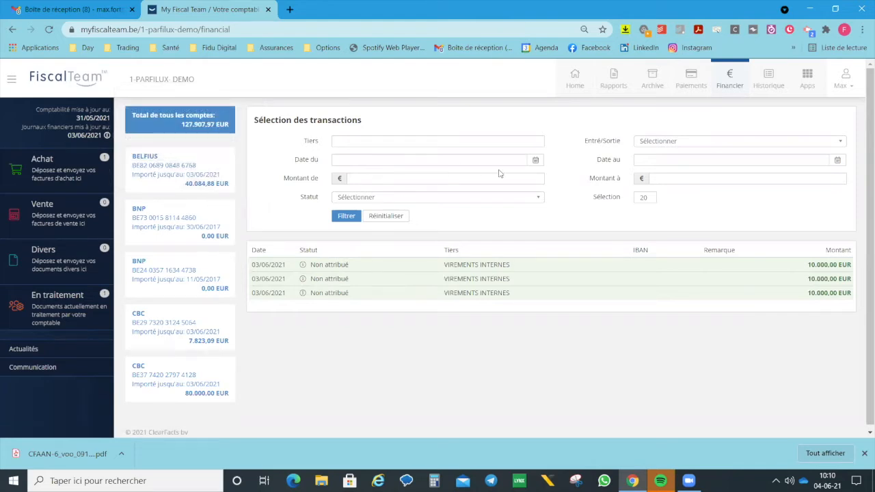
pyautogui.click(682, 141)
pyautogui.click(642, 121)
pyautogui.scroll(-1, 309, 235)
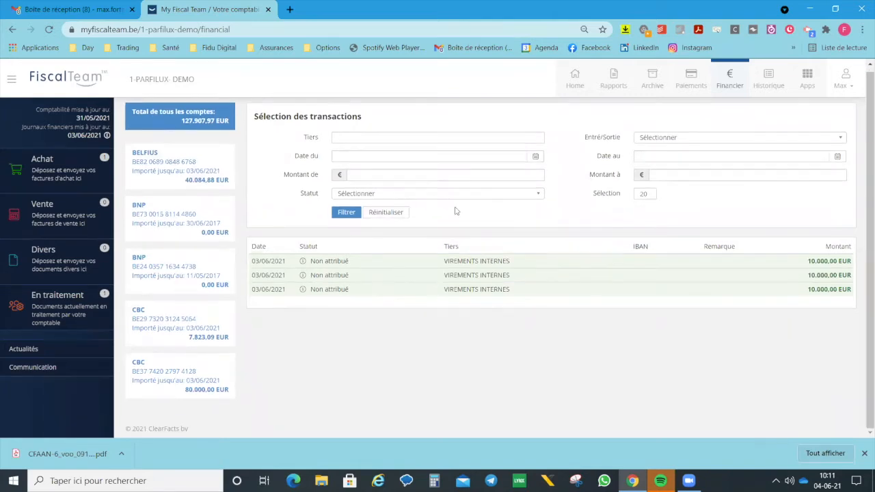
pyautogui.scroll(1, 456, 212)
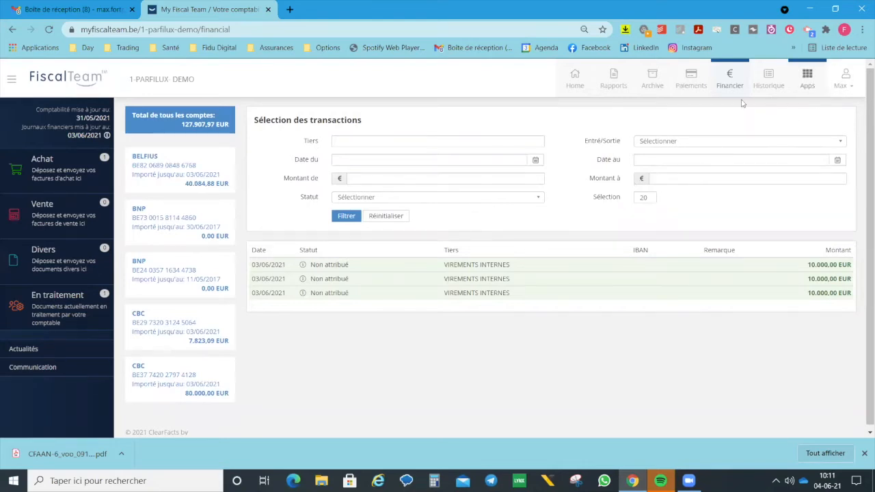
# Return to the home dashboard and examine its charts on results, costs, liquidity and outstanding amounts
pyautogui.click(582, 84)
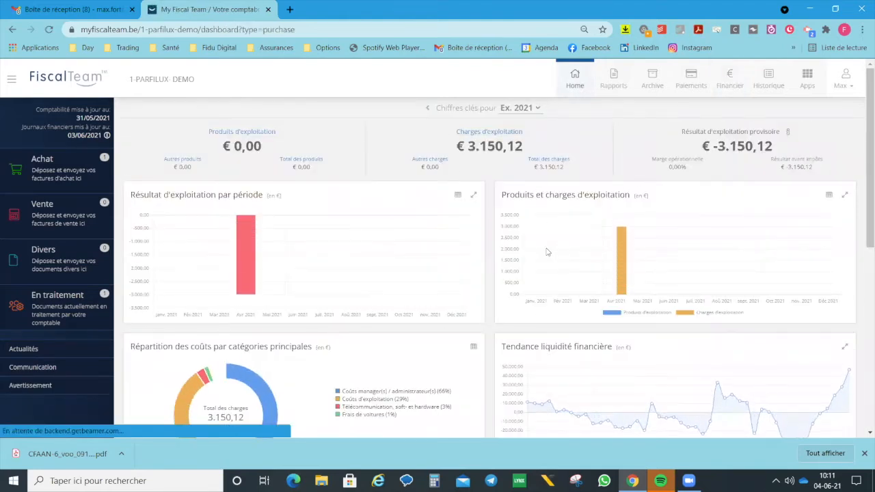
pyautogui.scroll(-5, 546, 252)
pyautogui.scroll(1, 546, 253)
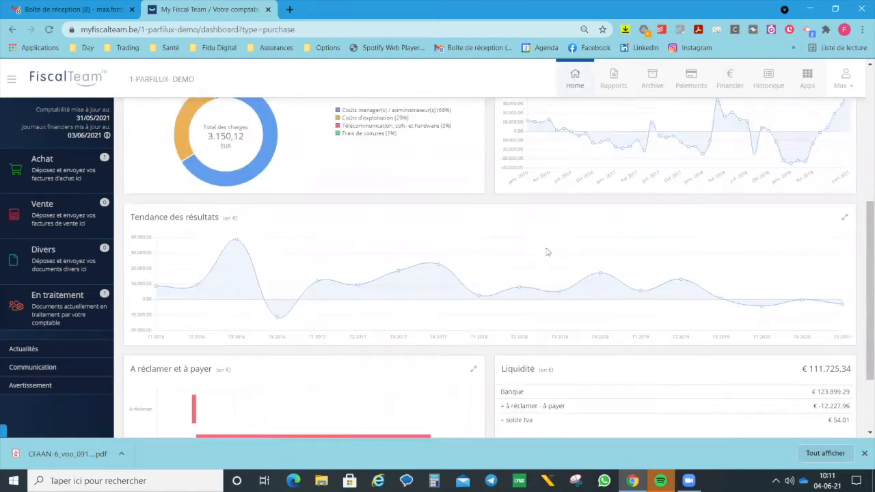
pyautogui.scroll(-2, 546, 252)
pyautogui.scroll(8, 546, 252)
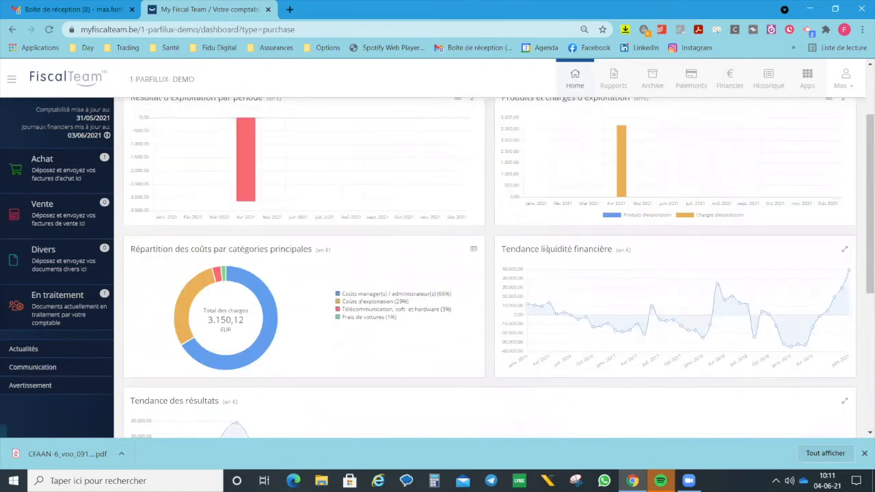
pyautogui.scroll(-4, 607, 239)
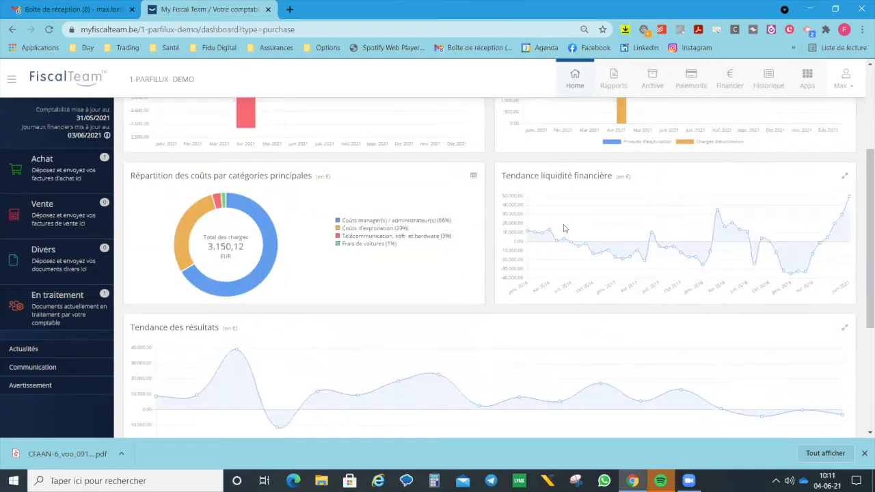
pyautogui.scroll(5, 533, 234)
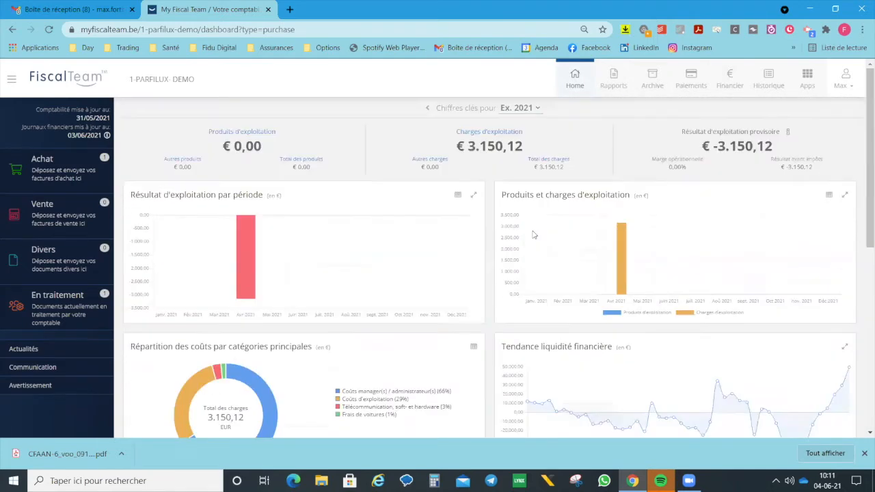
# Open the reports section and examine the available reports, from the aged balances to the income statement
pyautogui.click(611, 84)
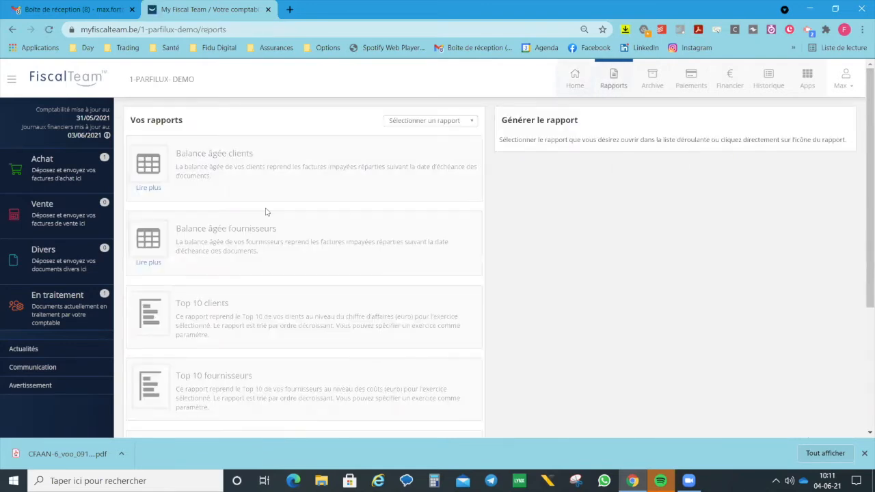
pyautogui.scroll(-1, 267, 212)
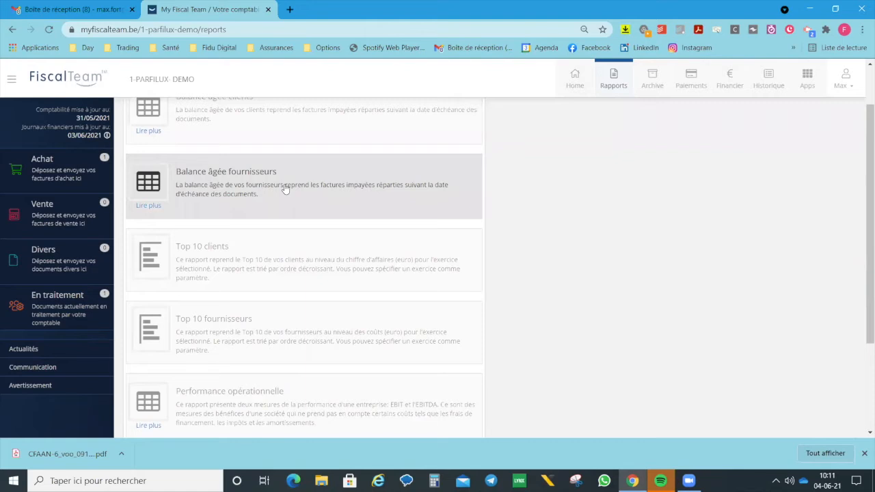
pyautogui.scroll(-1, 283, 190)
pyautogui.scroll(2, 252, 182)
pyautogui.scroll(-2, 251, 187)
pyautogui.scroll(-1, 235, 213)
pyautogui.scroll(1, 234, 276)
pyautogui.scroll(-2, 243, 270)
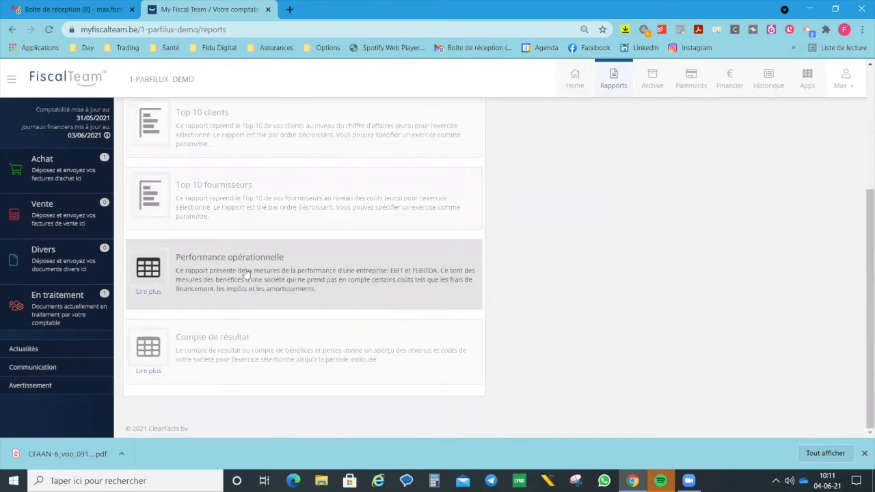
pyautogui.scroll(3, 246, 358)
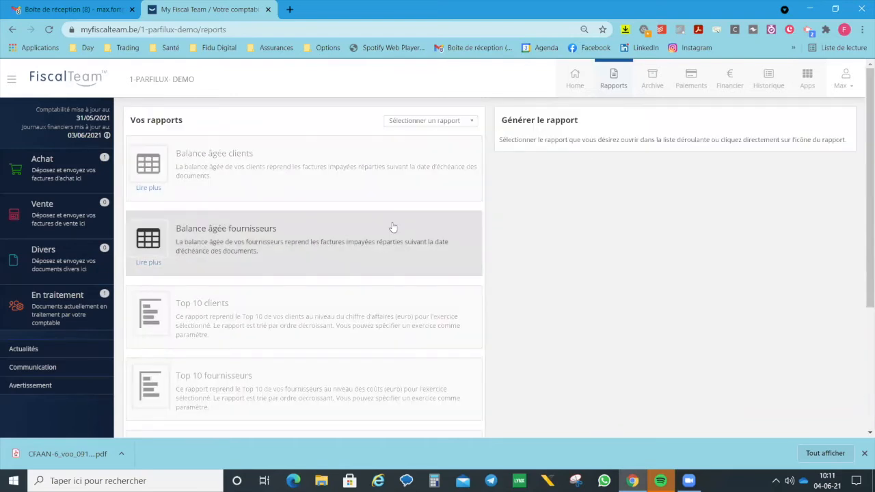
# Open the income statement report (Compte de résultat), set its period to 05/2021 for Ex. 2021, and check the accounting update date
pyautogui.scroll(-3, 393, 226)
pyautogui.click(292, 345)
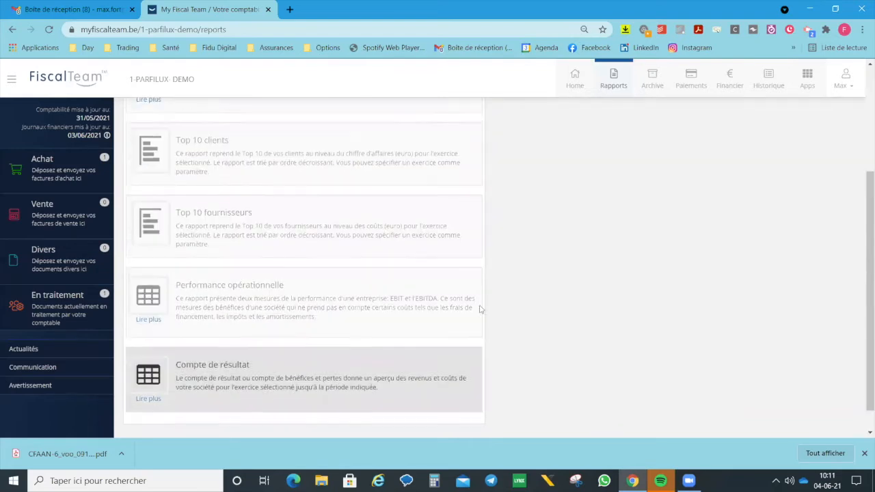
pyautogui.click(647, 141)
pyautogui.click(643, 175)
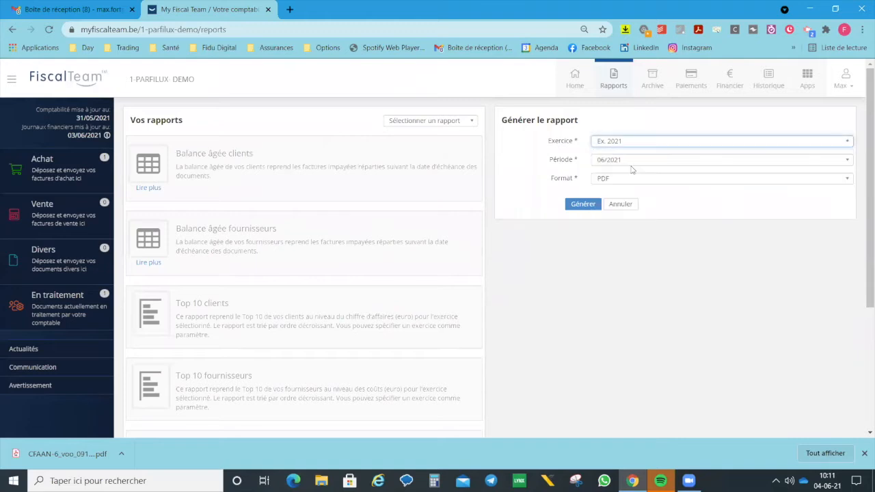
pyautogui.click(615, 161)
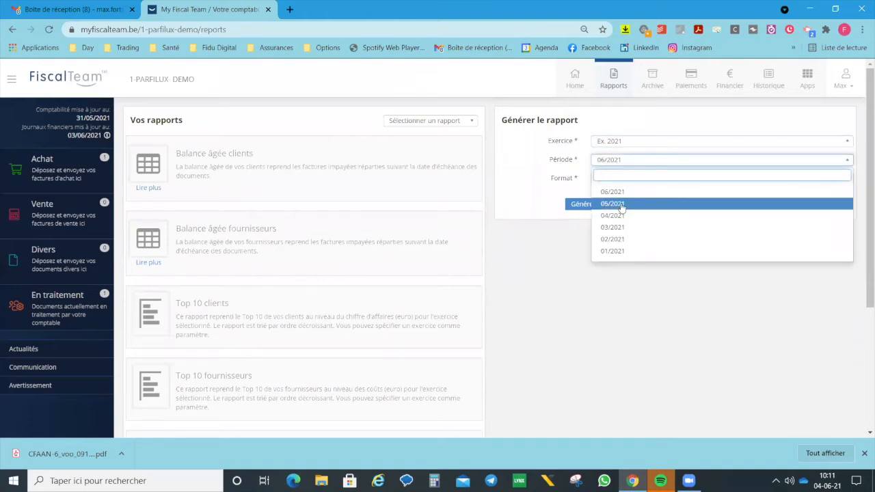
pyautogui.click(612, 204)
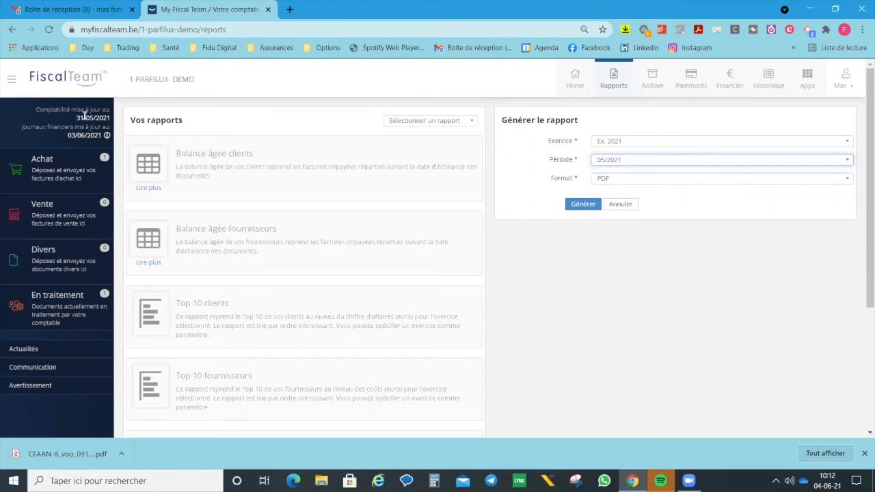
pyautogui.moveTo(77, 117); pyautogui.dragTo(111, 121)
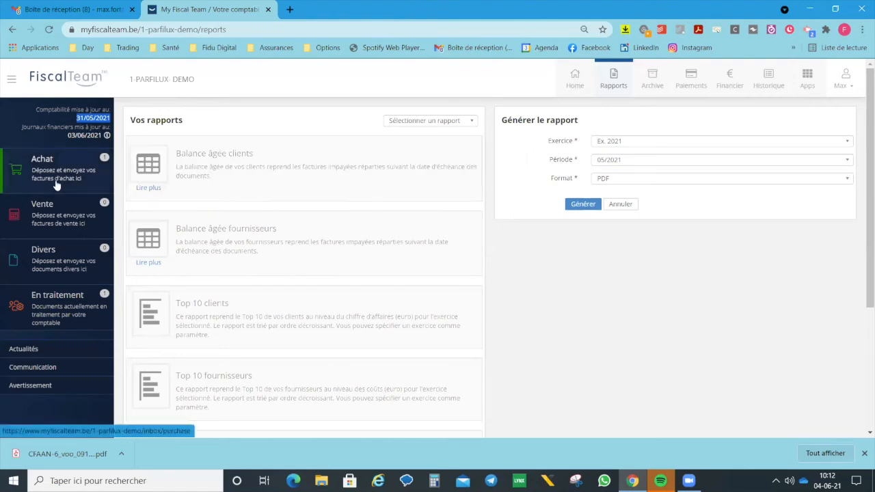
# Import Test 2 factures, CFAAN-11_voo_09112020 and CFAAN-10_fiscal_team_26102020 from the TEST FACTURE folder into the purchase mailbox (Achat)
pyautogui.click(574, 82)
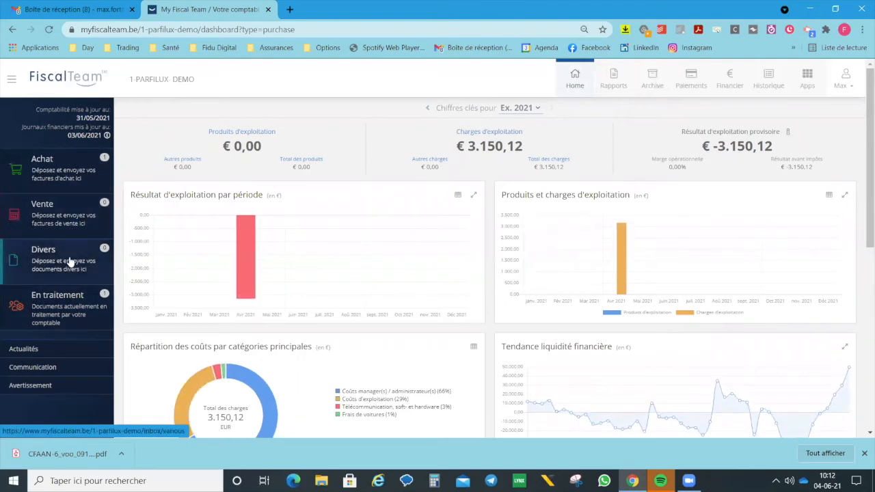
pyautogui.click(77, 175)
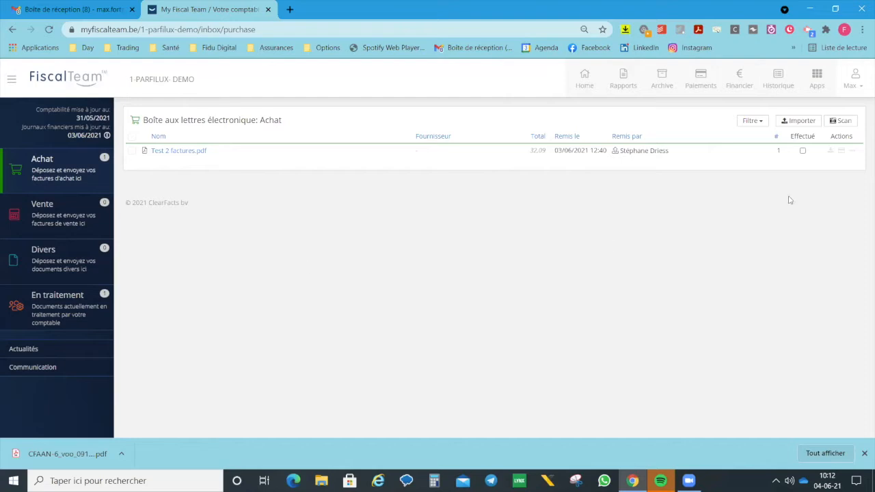
pyautogui.click(795, 123)
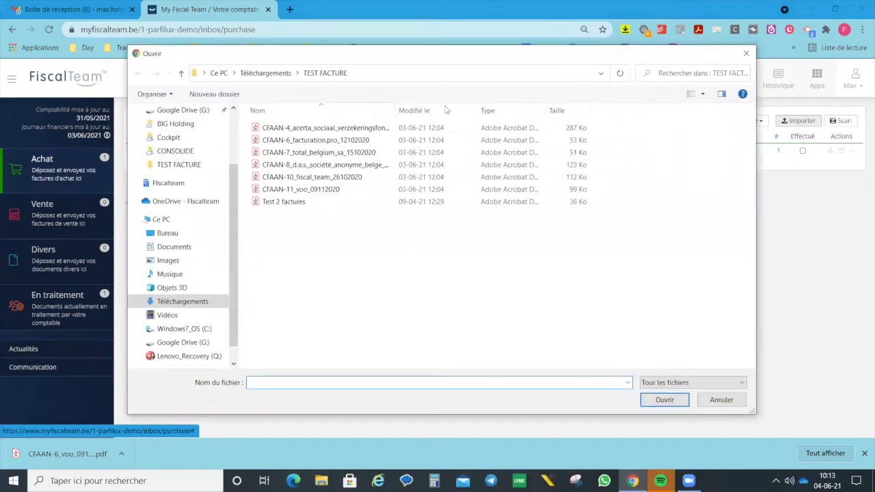
pyautogui.click(325, 204)
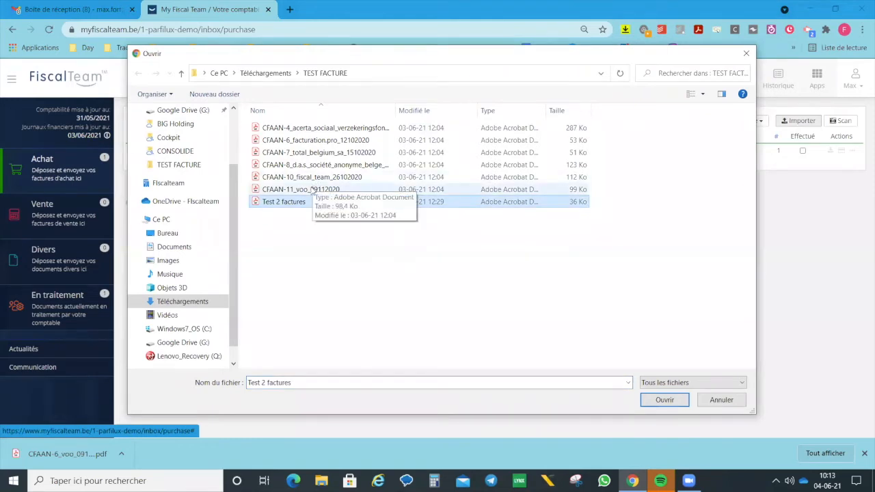
pyautogui.keyDown('ctrl'); pyautogui.click(314, 190); pyautogui.keyUp('ctrl')
pyautogui.keyDown('ctrl'); pyautogui.click(312, 179); pyautogui.keyUp('ctrl')
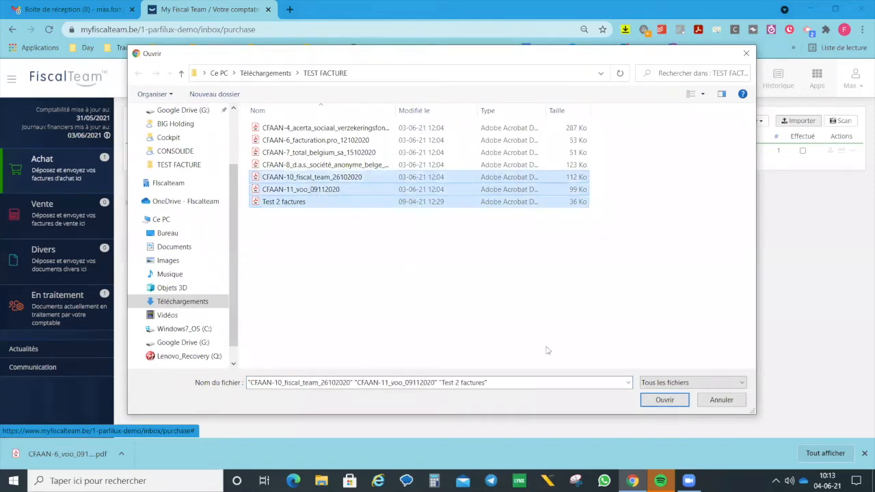
pyautogui.click(657, 400)
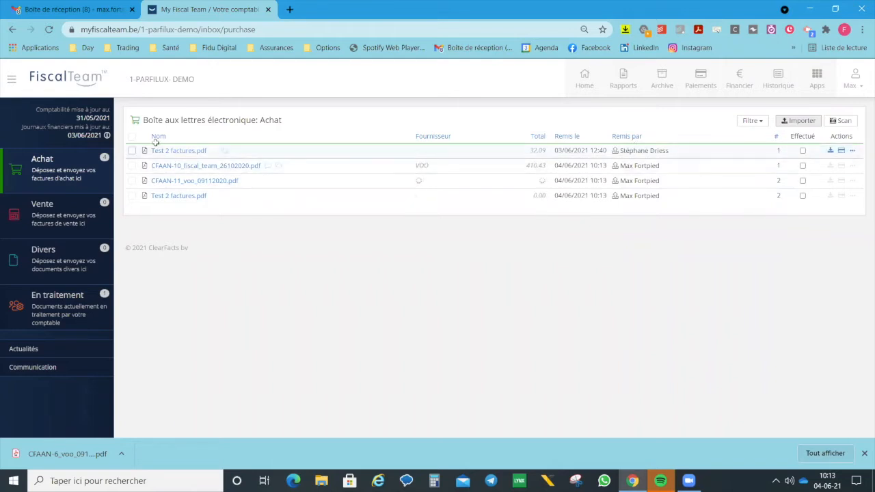
# Open the Test 2 factures.pdf submitted on 03/06/2021, review its preview and invoice details, and return to the list
pyautogui.click(174, 153)
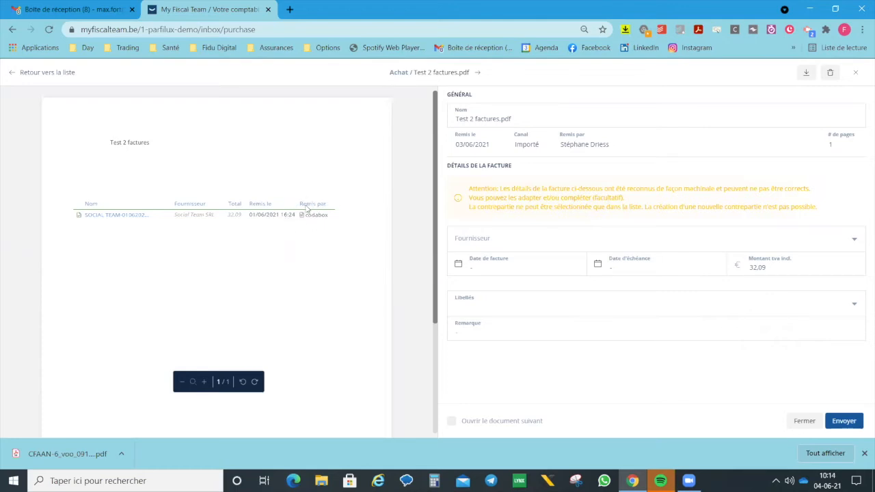
pyautogui.click(855, 71)
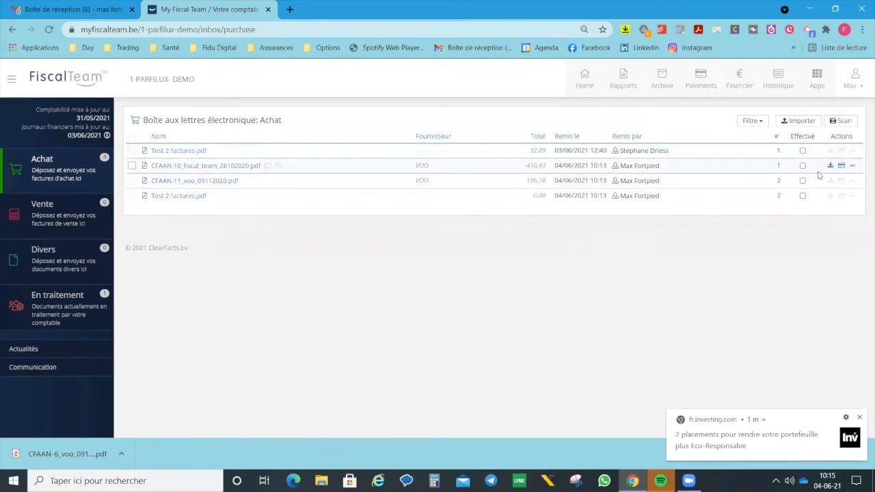
# Open the account's settings (Paramètres) and examine the input e-mail addresses: the unique one and those for purchases, sales and miscellaneous documents
pyautogui.click(854, 90)
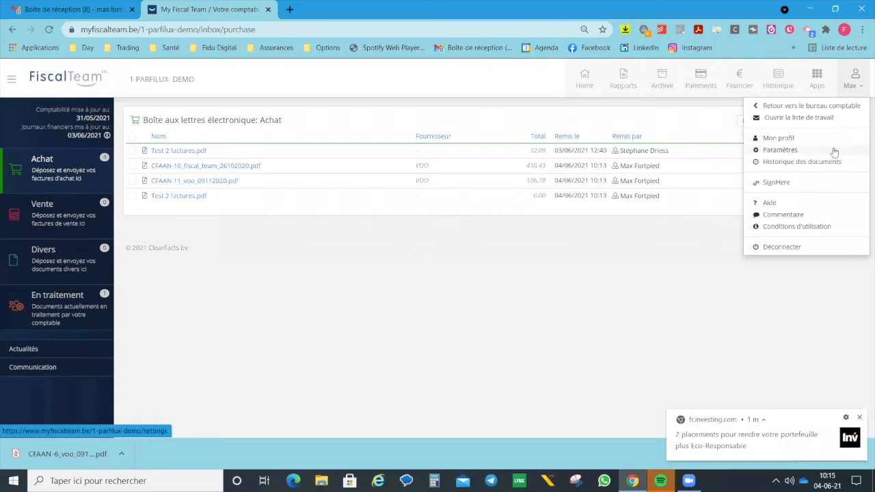
pyautogui.click(779, 150)
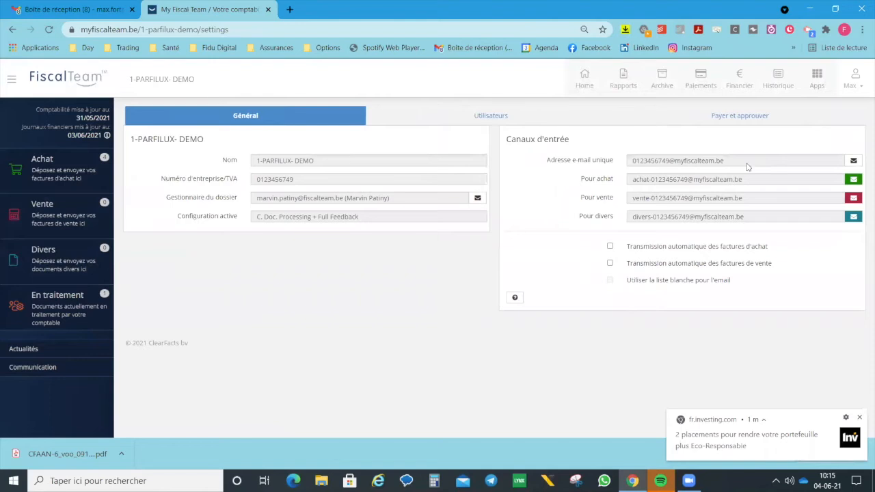
pyautogui.moveTo(734, 166); pyautogui.dragTo(625, 167)
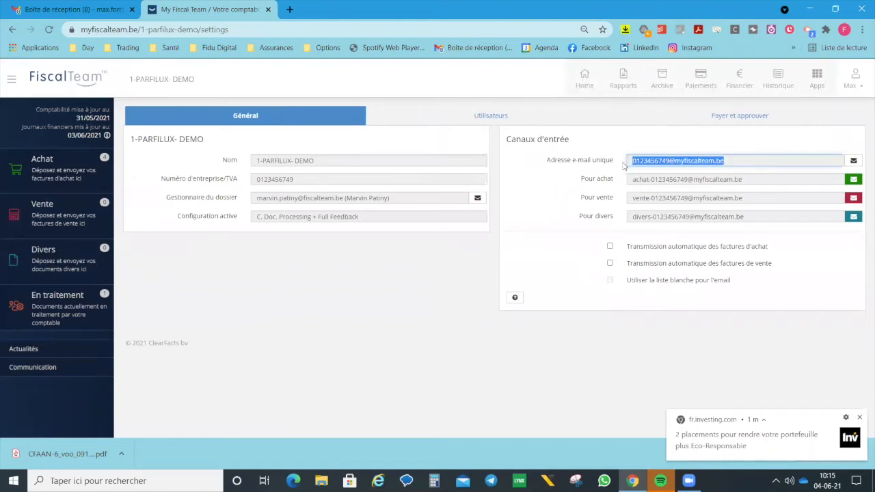
pyautogui.moveTo(772, 180); pyautogui.dragTo(613, 183)
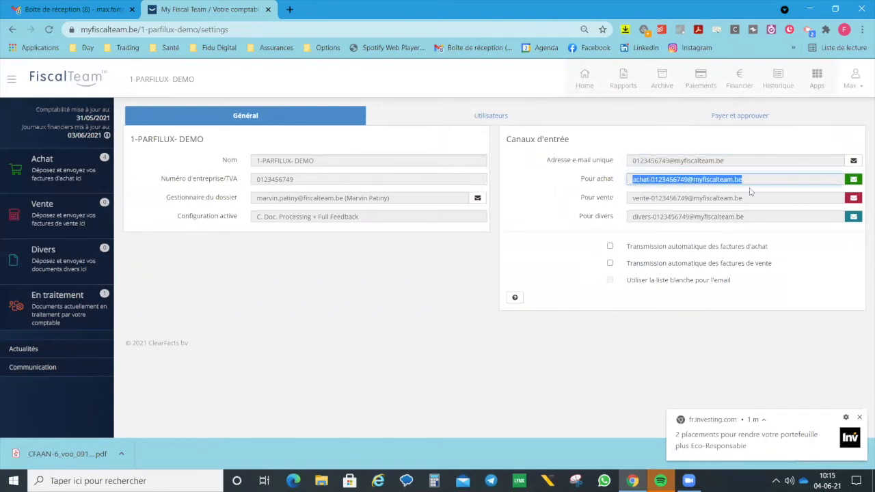
pyautogui.moveTo(759, 199); pyautogui.dragTo(622, 204)
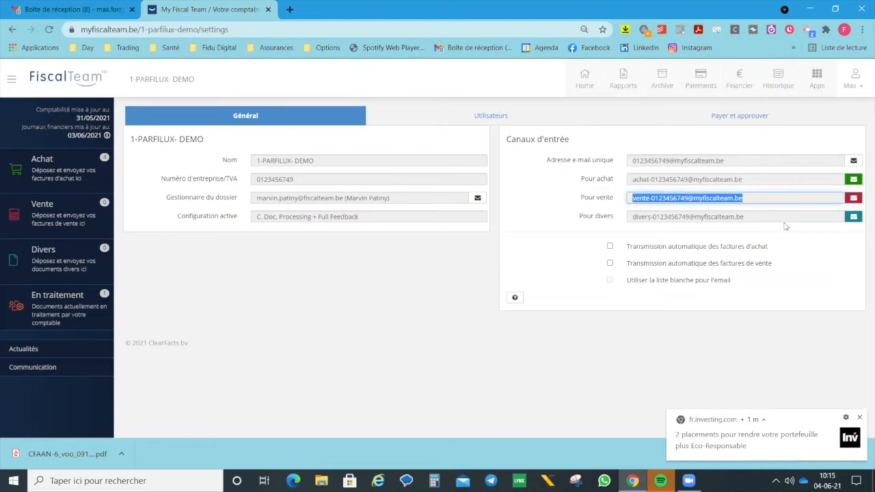
pyautogui.moveTo(756, 217); pyautogui.dragTo(628, 223)
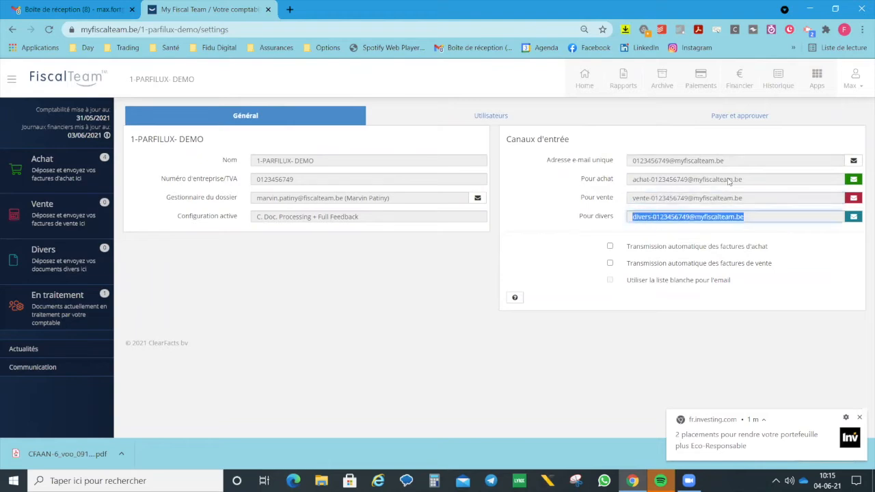
pyautogui.moveTo(748, 162); pyautogui.dragTo(633, 166)
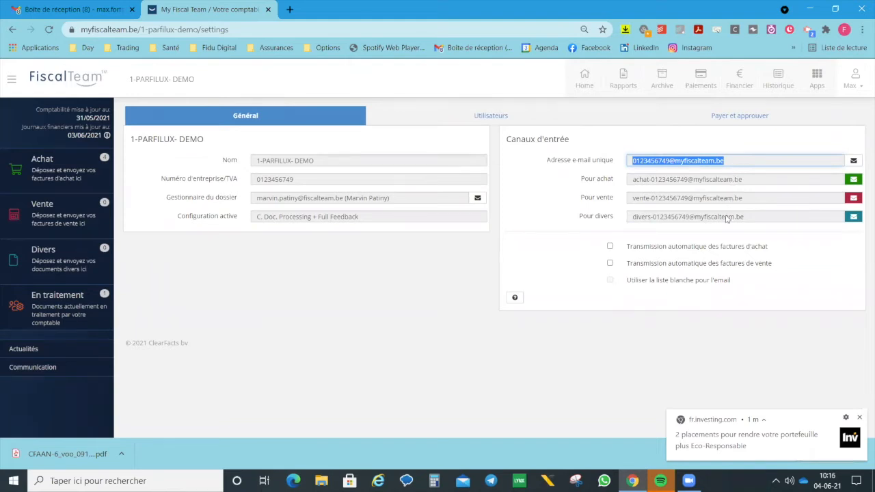
pyautogui.click(738, 164)
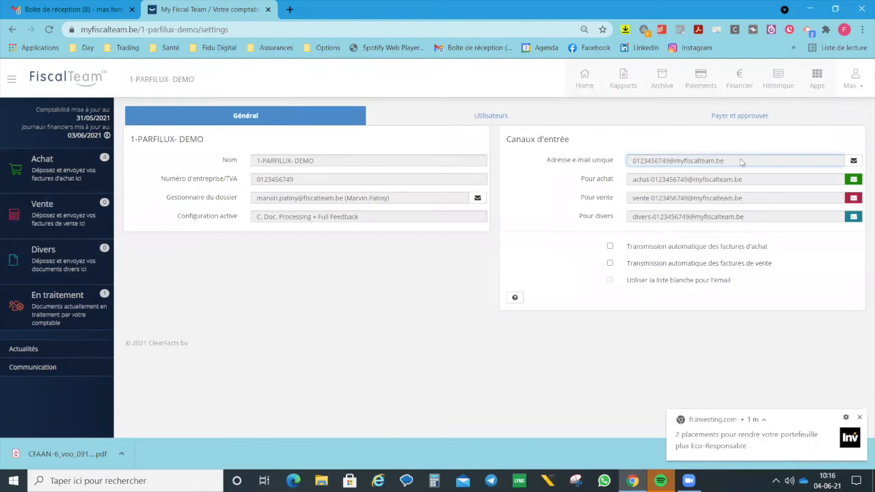
# Copy the unique input e-mail address from the settings and enter it as the recipient of a new Gmail message
pyautogui.tripleClick(673, 166)
pyautogui.hotkey('ctrl', 'c')
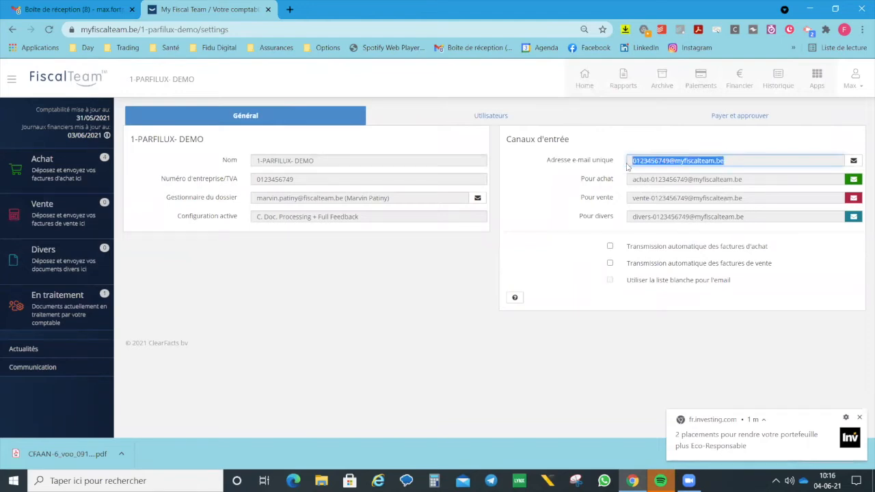
pyautogui.hotkey('ctrl', '1')
pyautogui.hotkey('ctrl', 'v')
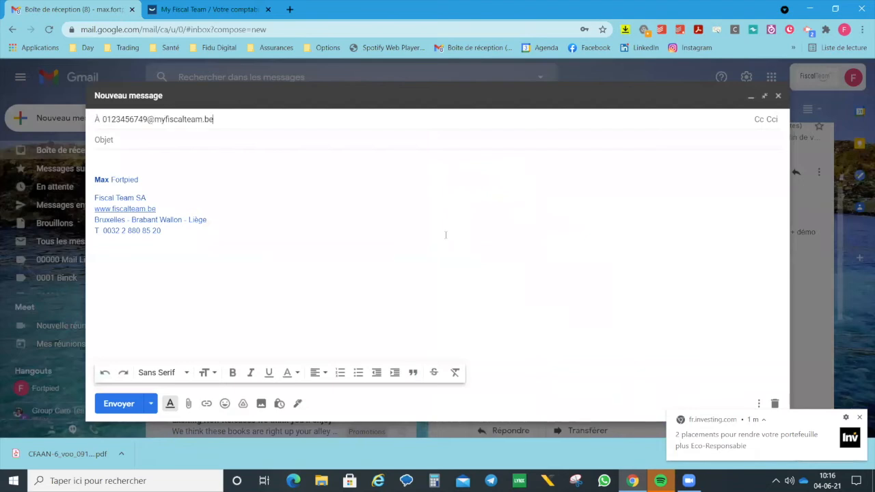
pyautogui.click(157, 164)
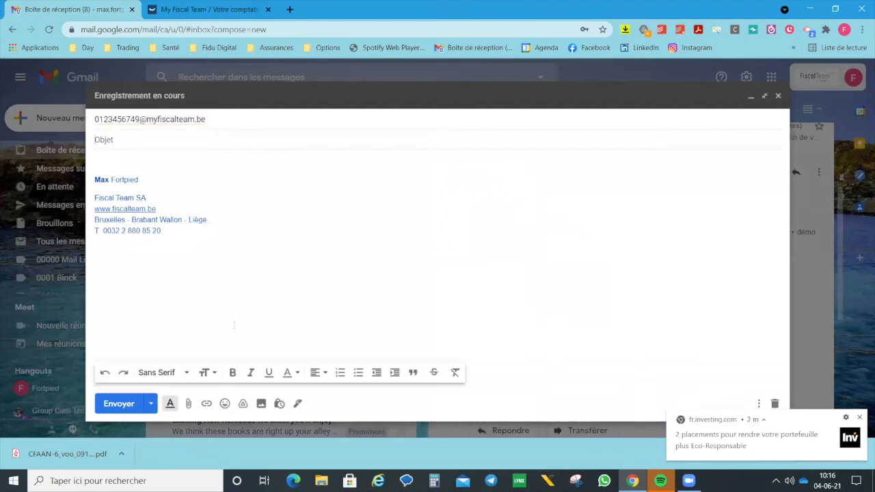
# Attach the Test 2 factures PDF from the TEST FACTURE folder to the message
pyautogui.click(188, 404)
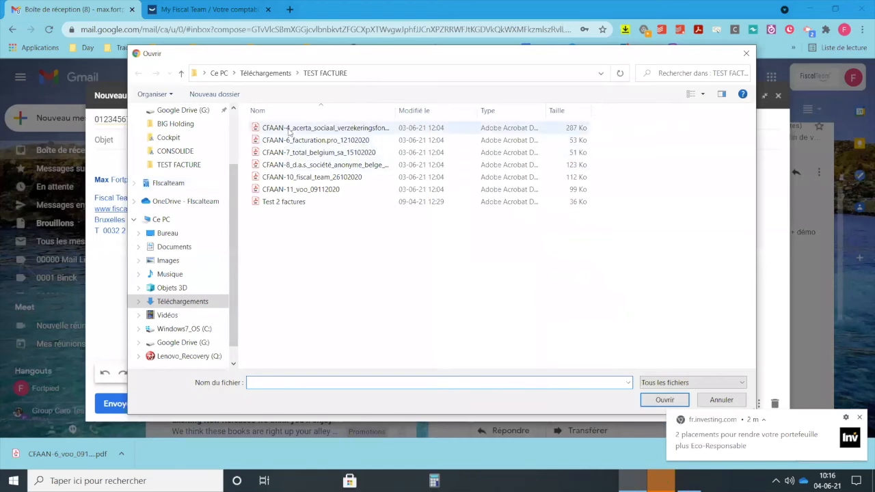
pyautogui.click(284, 202)
pyautogui.click(664, 400)
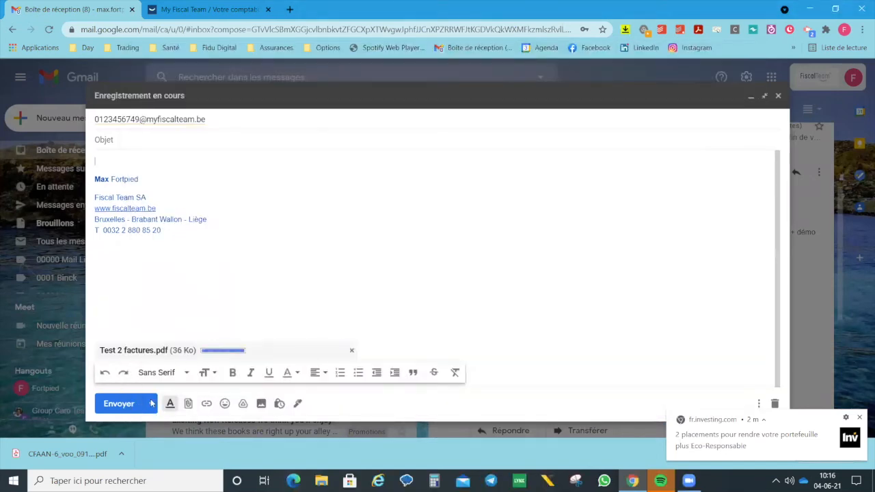
# Switch back to the FiscalTeam settings and copy the input e-mail address for purchases (Pour achat)
pyautogui.click(210, 9)
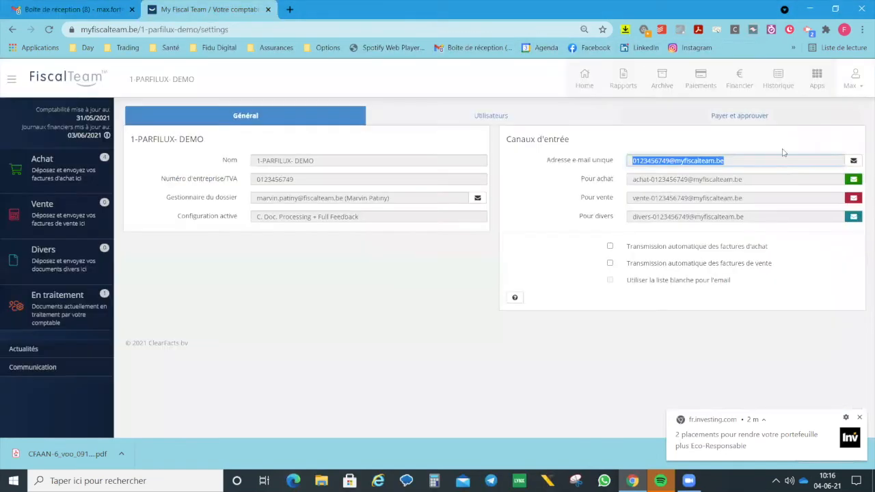
pyautogui.click(766, 185)
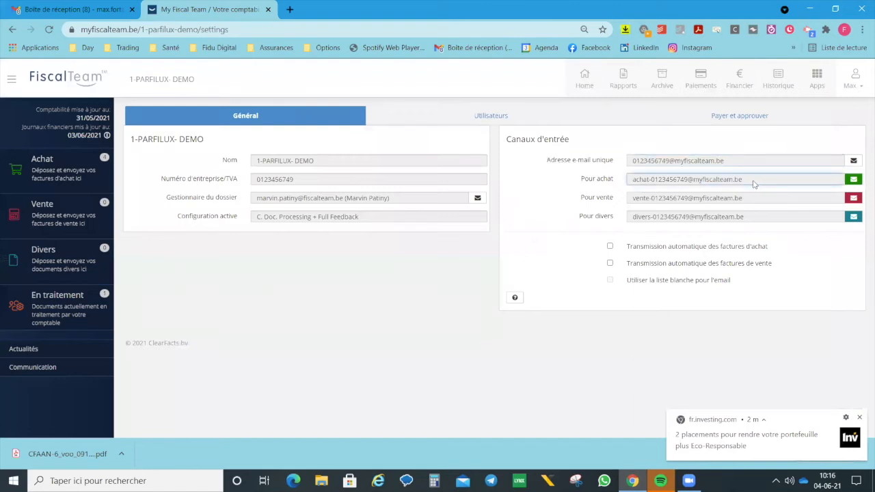
pyautogui.doubleClick(737, 180)
pyautogui.keyDown('shift'); pyautogui.click(634, 178); pyautogui.keyUp('shift')
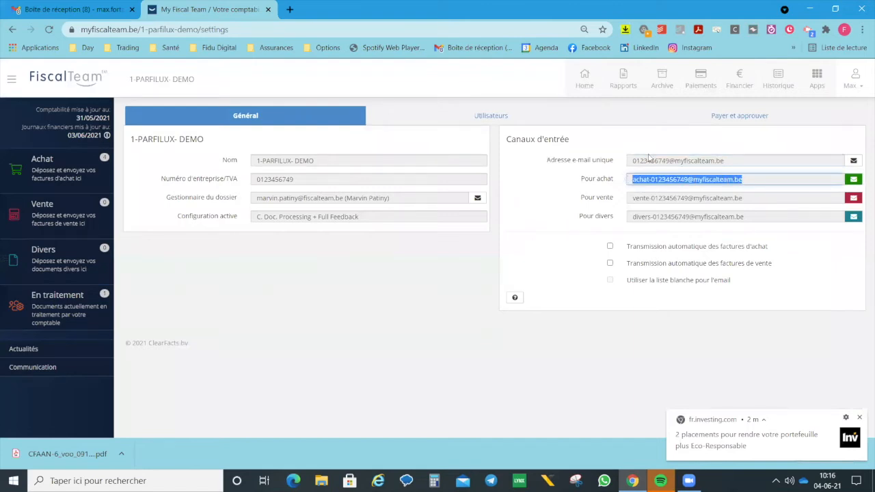
pyautogui.click(776, 198)
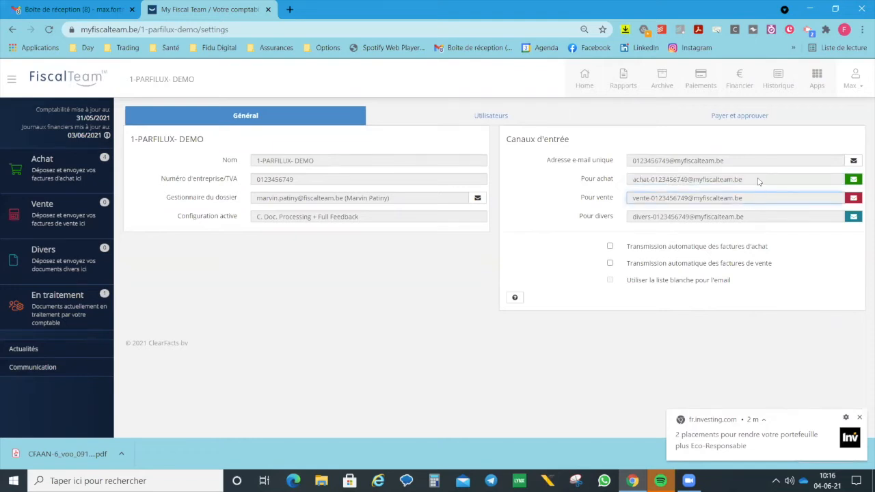
pyautogui.moveTo(757, 181); pyautogui.dragTo(614, 178)
pyautogui.hotkey('ctrl', 'c')
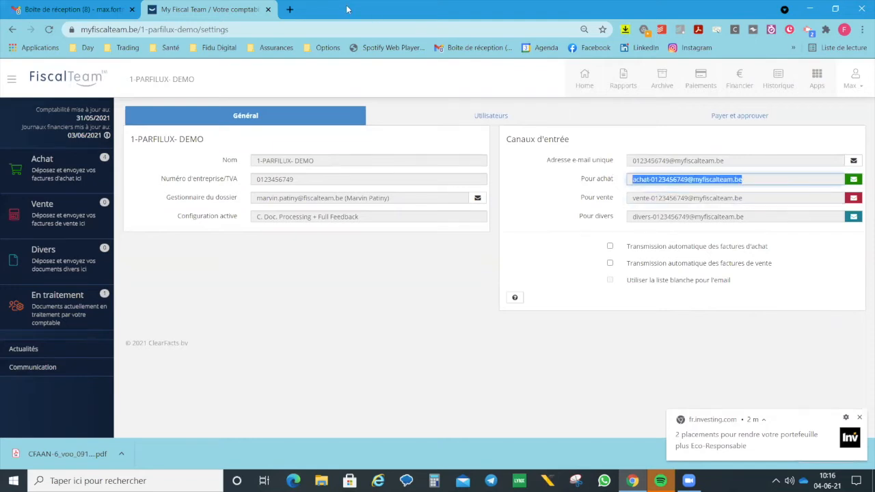
# Switch to Gmail and enter the copied purchases input address as the recipient of the new message
pyautogui.hotkey('ctrl', 'Tab')
pyautogui.hotkey('ctrl', 'v')
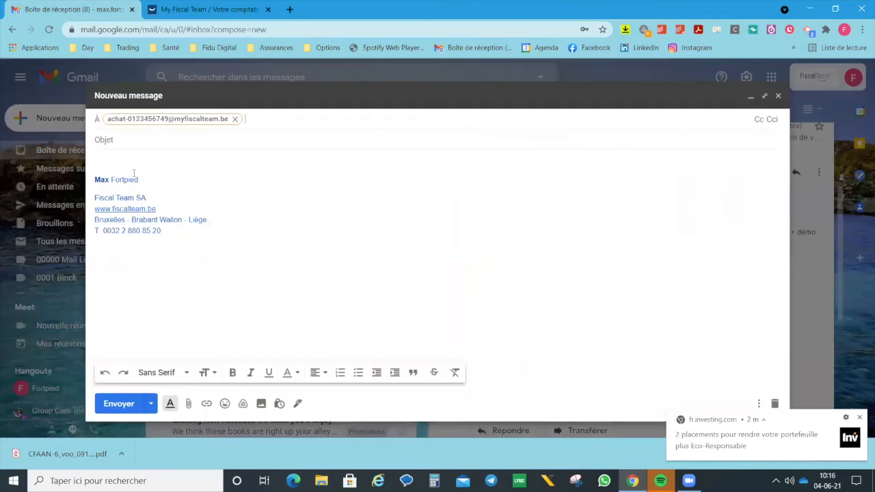
pyautogui.click(139, 137)
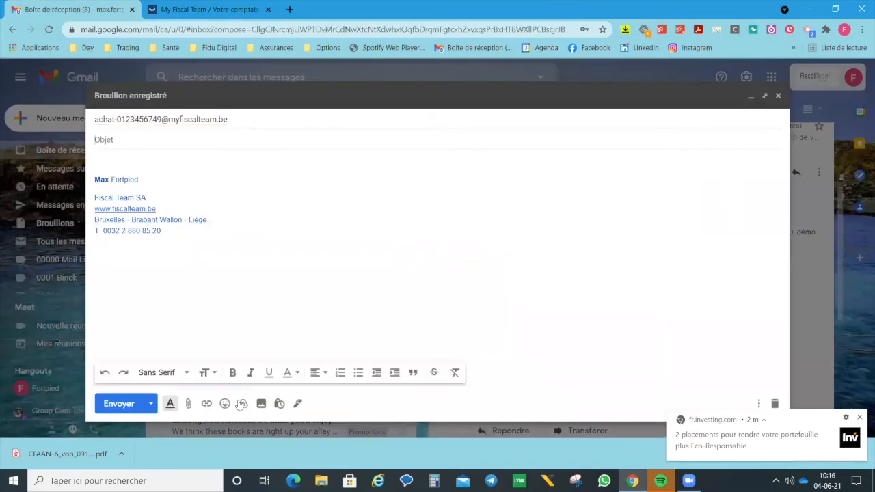
# Attach the CFAAN-8 d.a.s. société anonyme belge d'assurance PDF from the TEST FACTURE folder and send the message
pyautogui.click(189, 404)
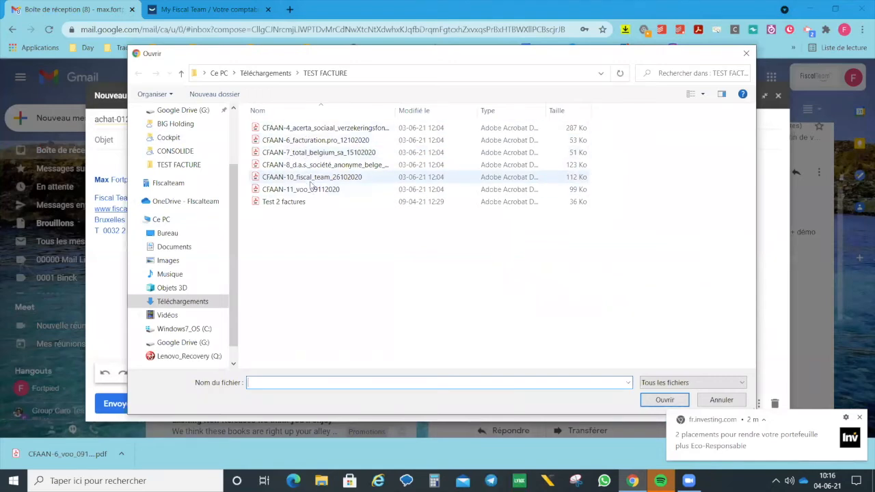
pyautogui.click(307, 166)
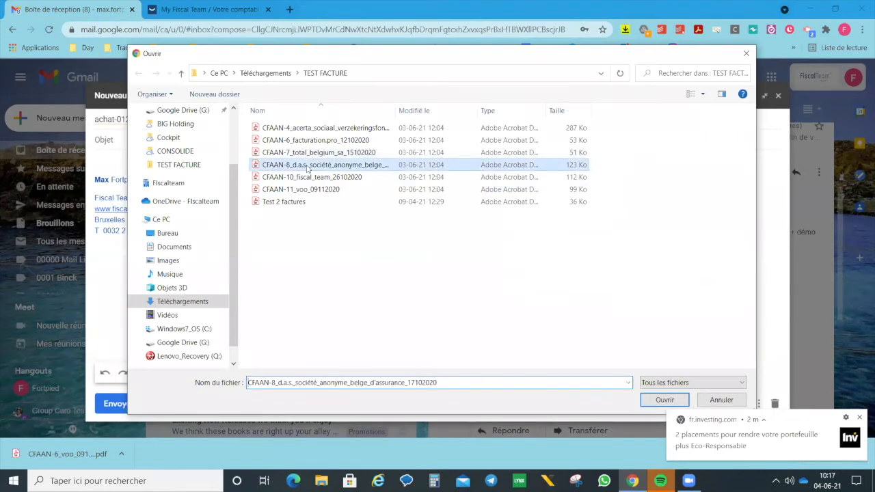
pyautogui.click(665, 400)
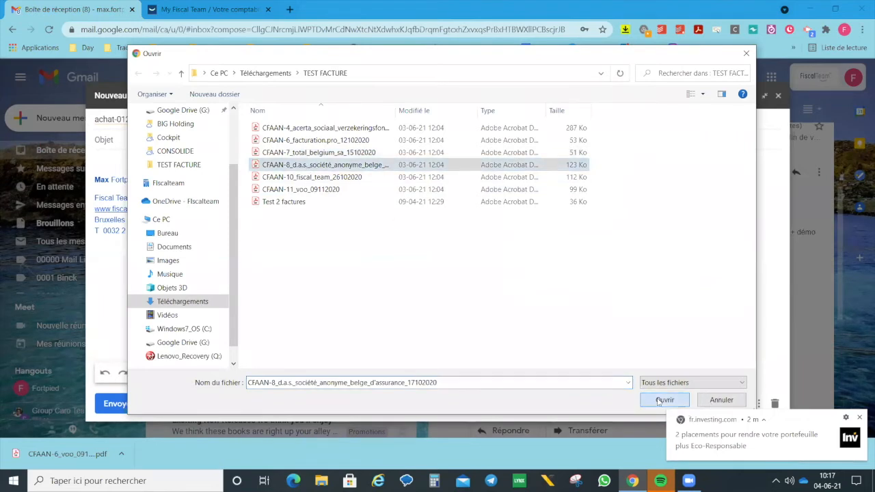
pyautogui.click(859, 417)
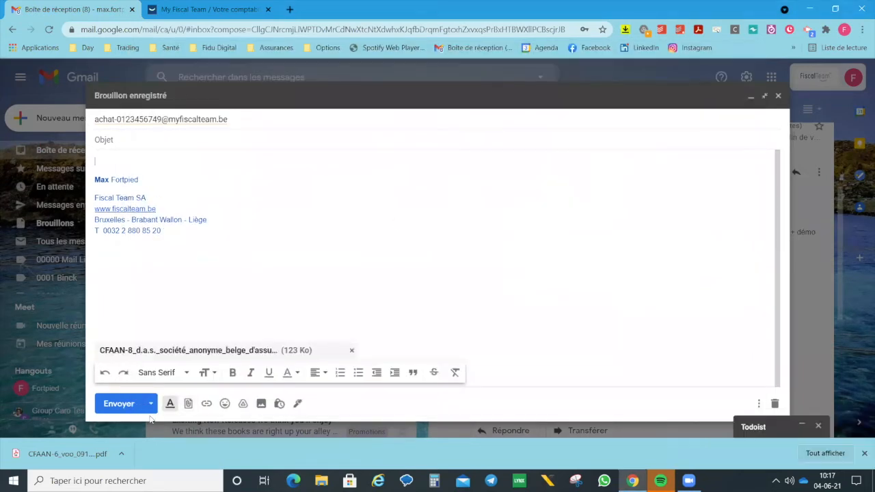
pyautogui.click(133, 405)
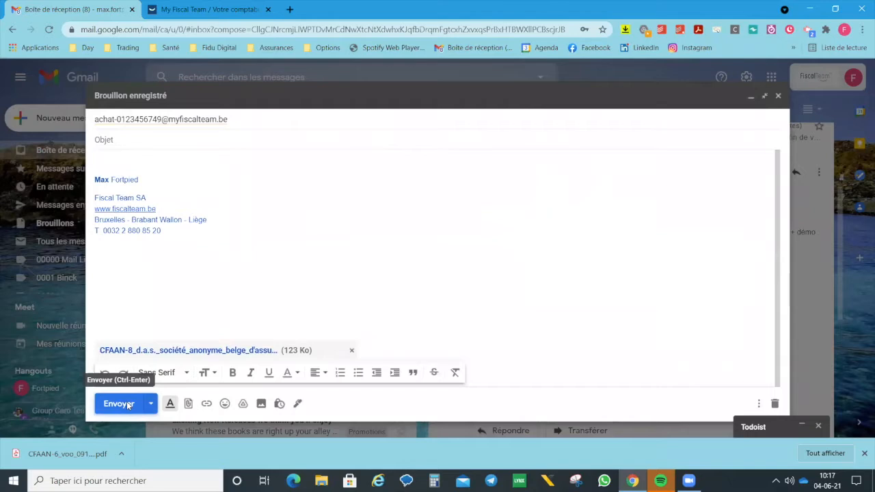
# Switch back to FiscalTeam and reload the account's settings page (Paramètres)
pyautogui.click(205, 9)
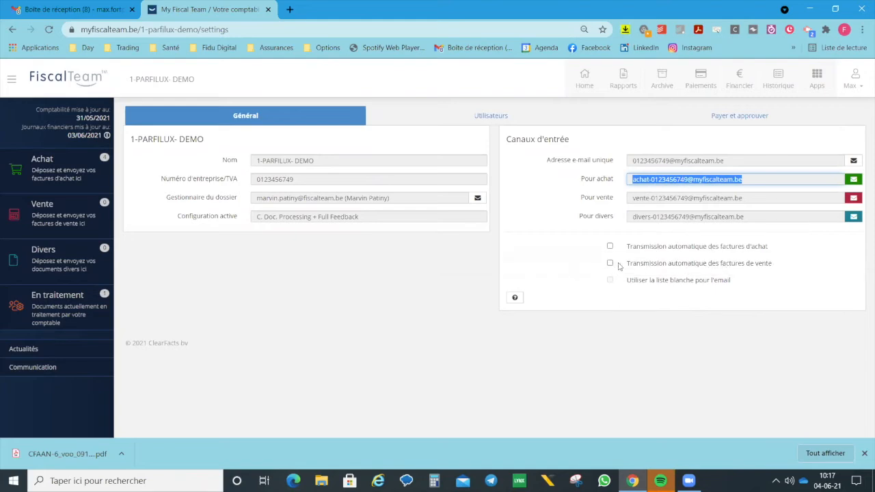
pyautogui.moveTo(618, 266)
pyautogui.click(850, 89)
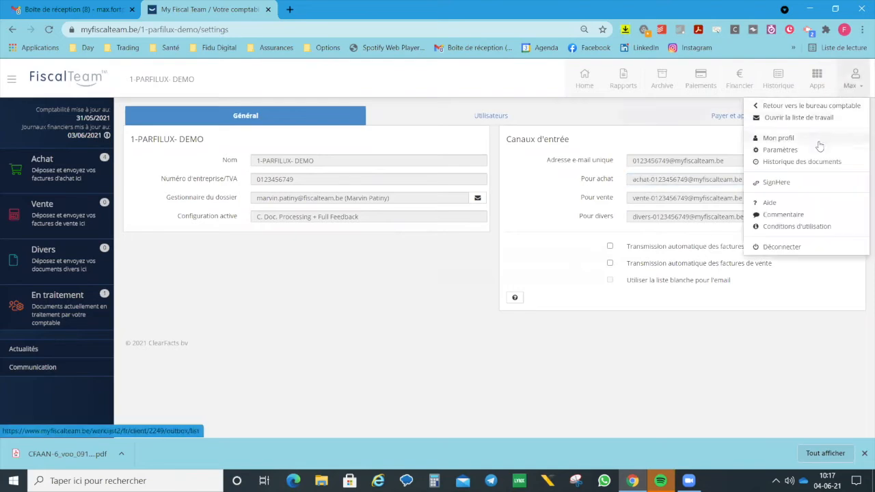
pyautogui.click(817, 149)
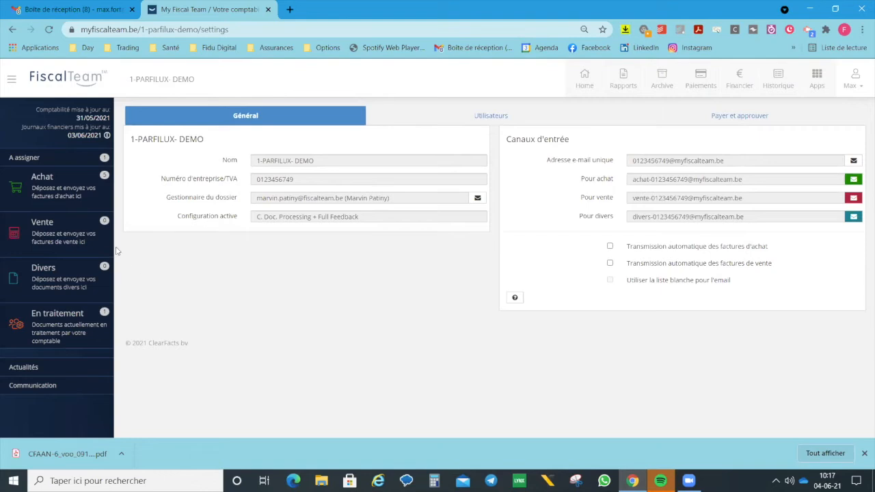
# Open the purchases inbox (Achat) and examine the e-mailed invoice and the documents awaiting a type (A assigner)
pyautogui.click(2, 207)
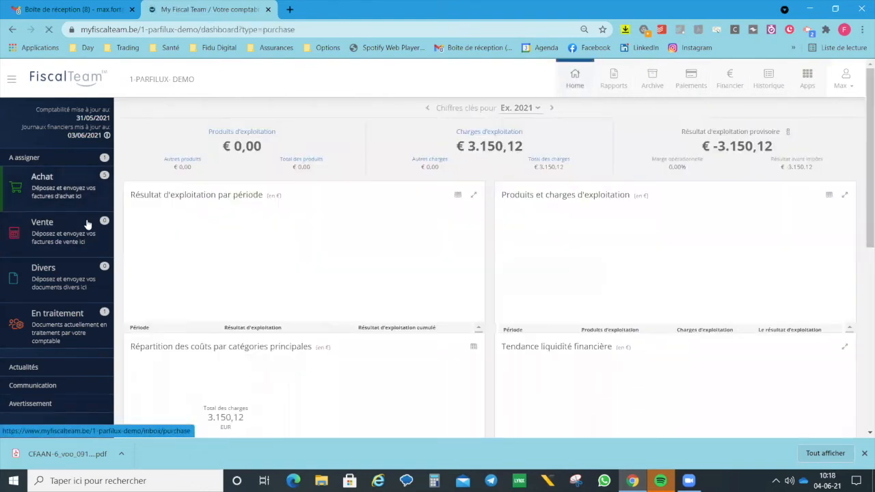
pyautogui.click(30, 159)
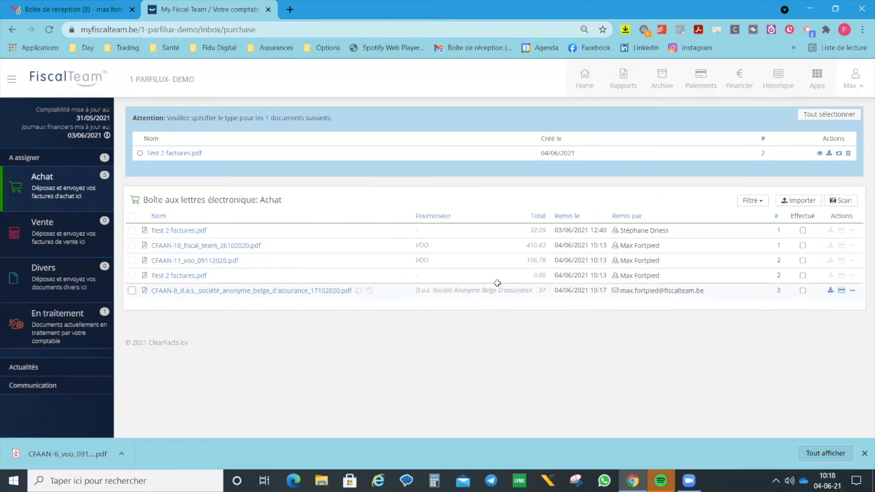
pyautogui.click(34, 159)
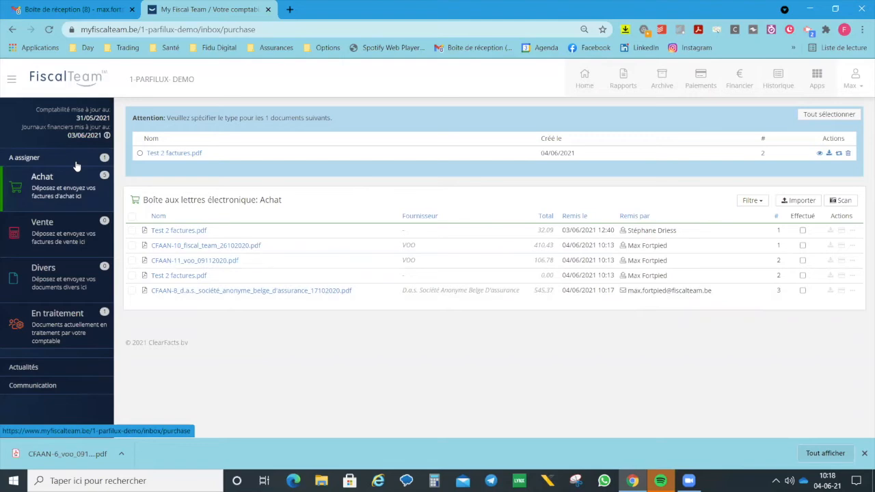
# Assign the unassigned Test 2 factures.pdf to sales (Vente) and open the sales inbox to check it
pyautogui.click(259, 151)
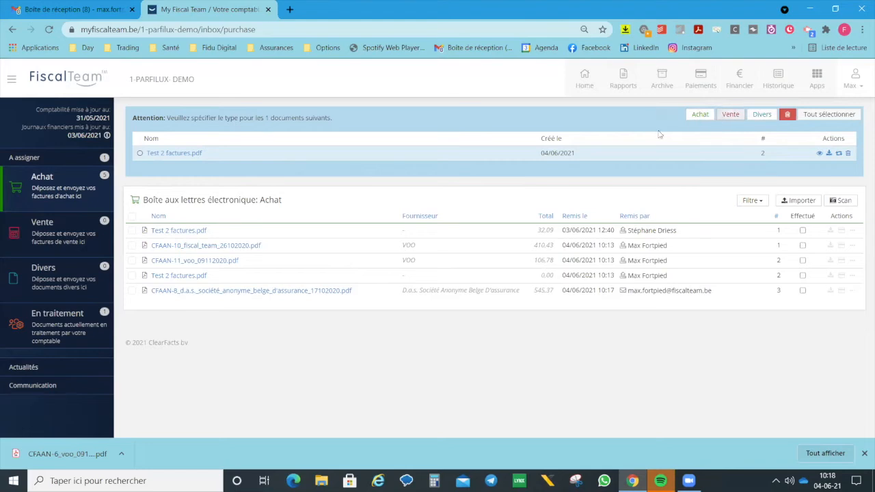
pyautogui.click(732, 115)
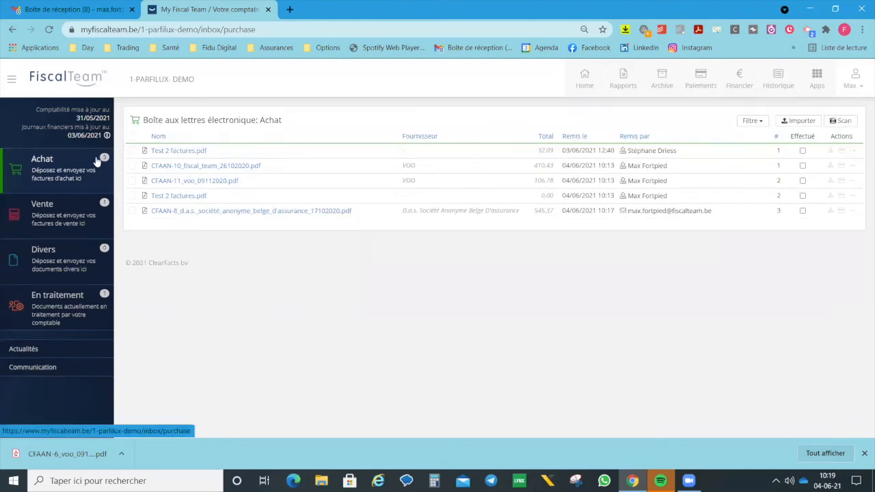
pyautogui.click(54, 220)
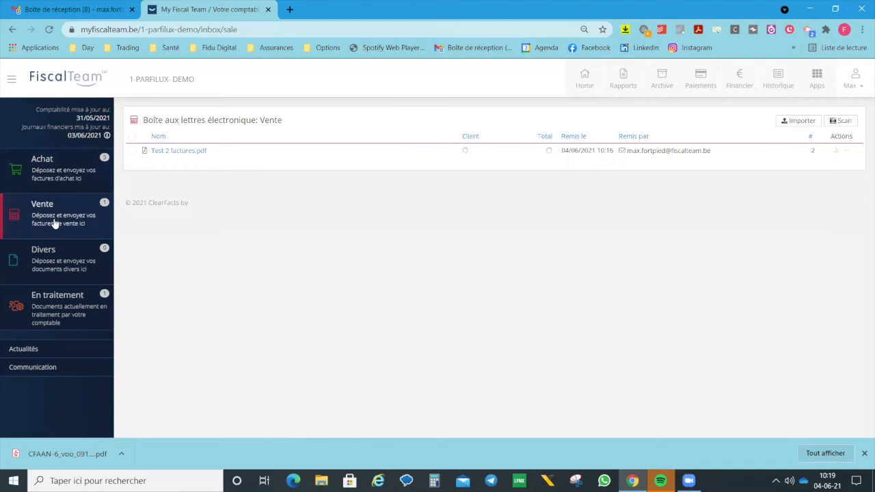
# Import the Test 2 factures PDF from the TEST FACTURE folder into the miscellaneous documents inbox (Divers)
pyautogui.click(59, 259)
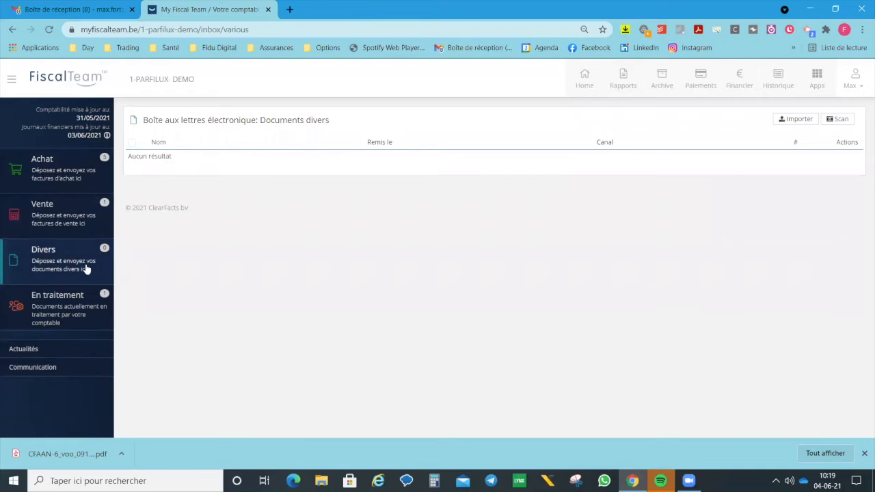
pyautogui.click(794, 120)
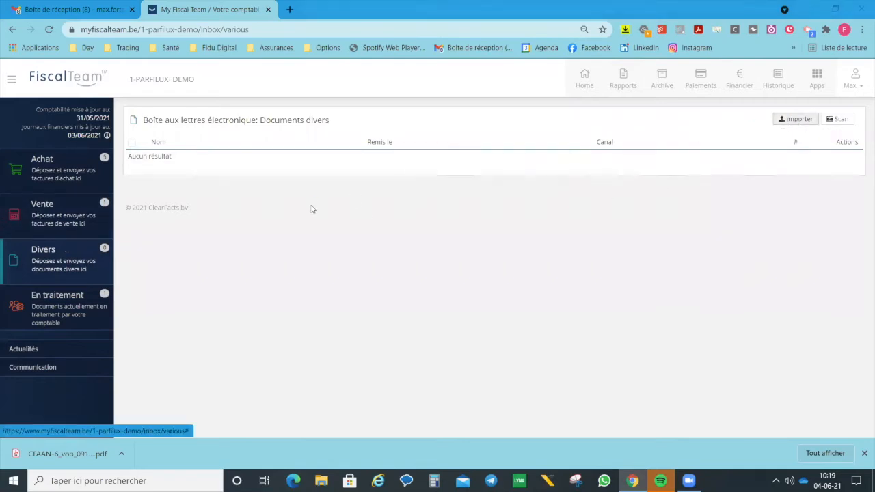
pyautogui.click(287, 202)
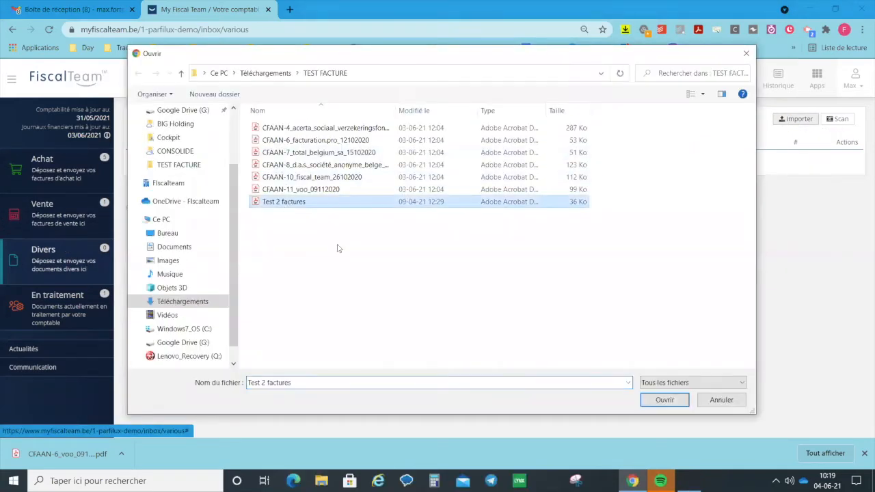
pyautogui.click(663, 401)
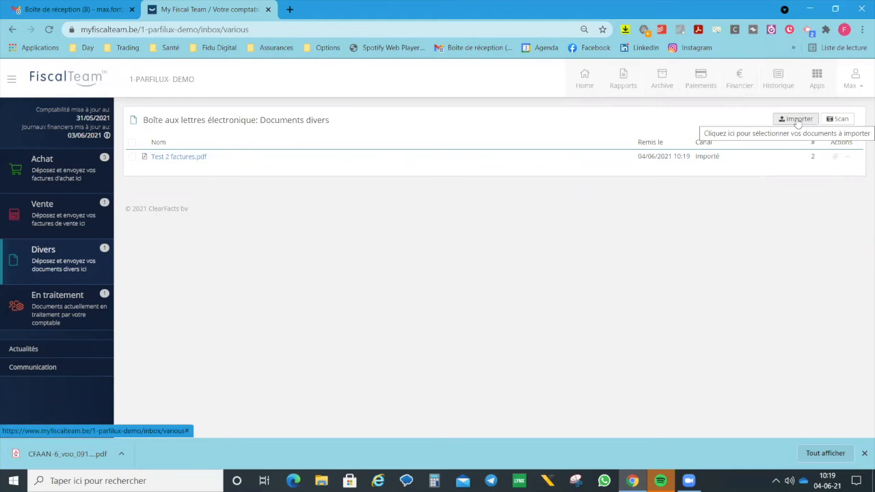
# Send the imported Test 2 factures.pdf to the accountant as document type Relevés de compte TVA
pyautogui.click(132, 157)
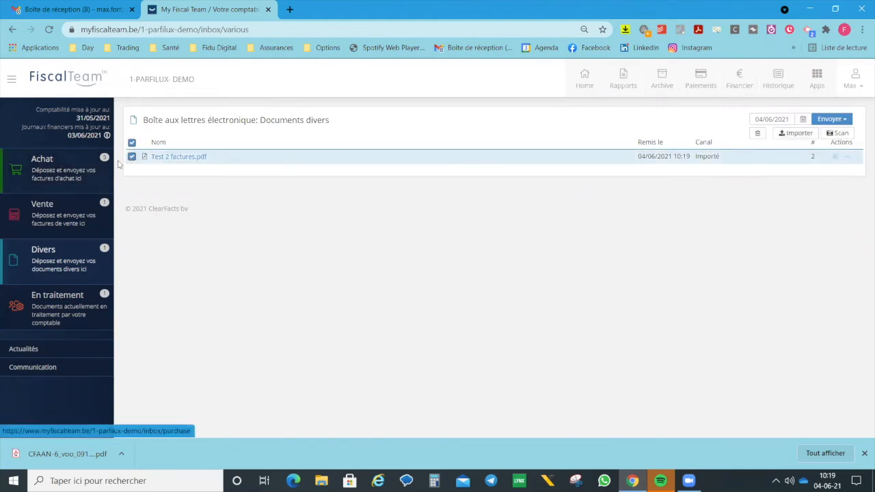
pyautogui.click(846, 121)
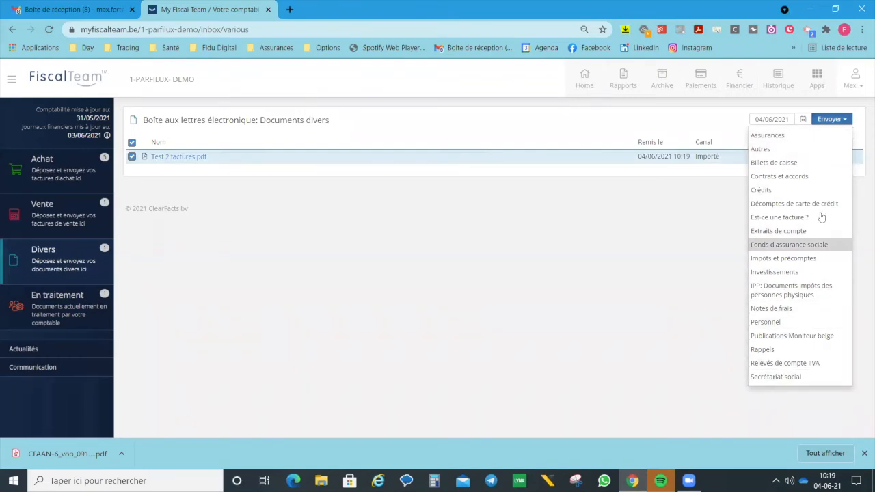
pyautogui.click(819, 365)
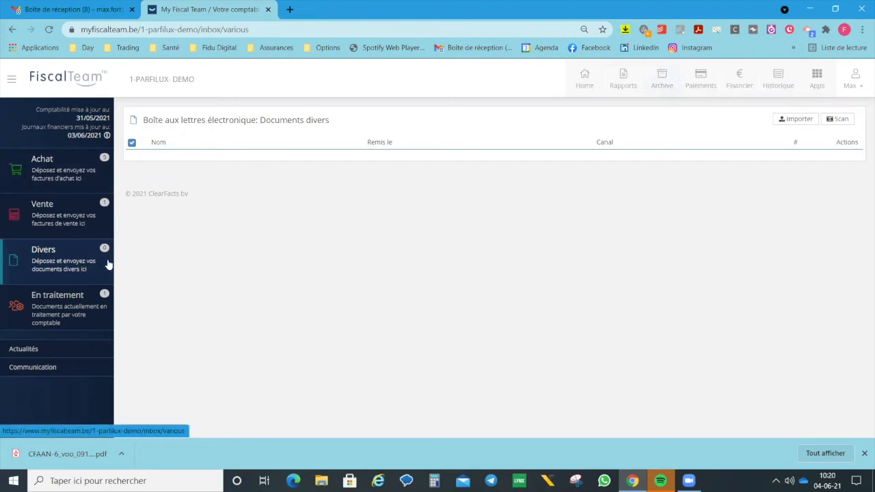
# Check the newly sent Test 2 factures.pdf among the archive's miscellaneous documents (Documents divers), previewing it and closing the preview
pyautogui.click(657, 80)
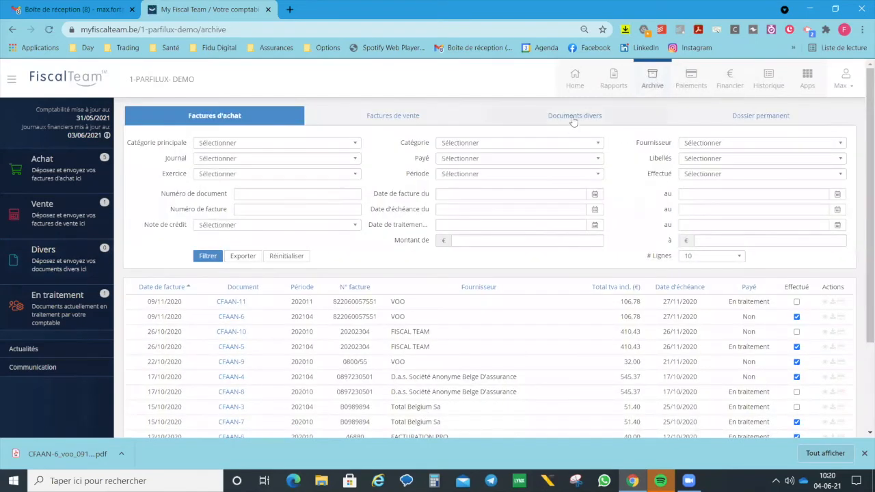
pyautogui.click(574, 117)
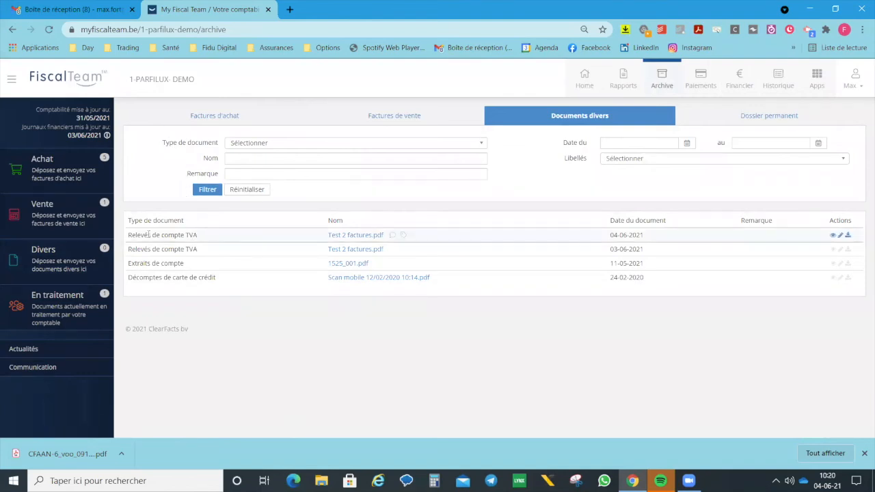
pyautogui.moveTo(628, 235); pyautogui.dragTo(588, 238)
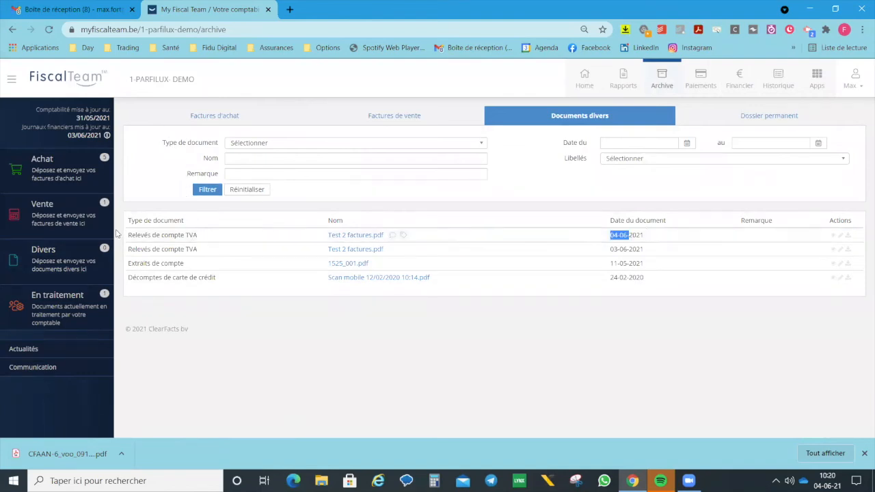
pyautogui.moveTo(144, 235); pyautogui.dragTo(214, 242)
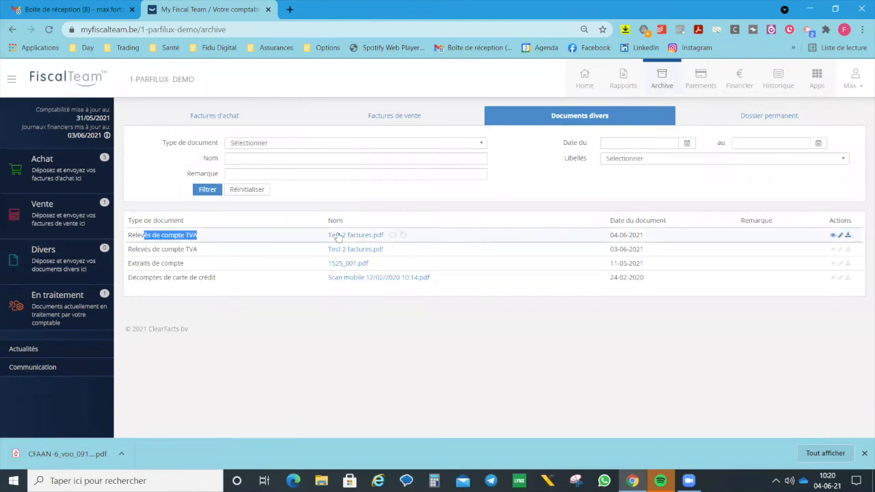
pyautogui.click(834, 240)
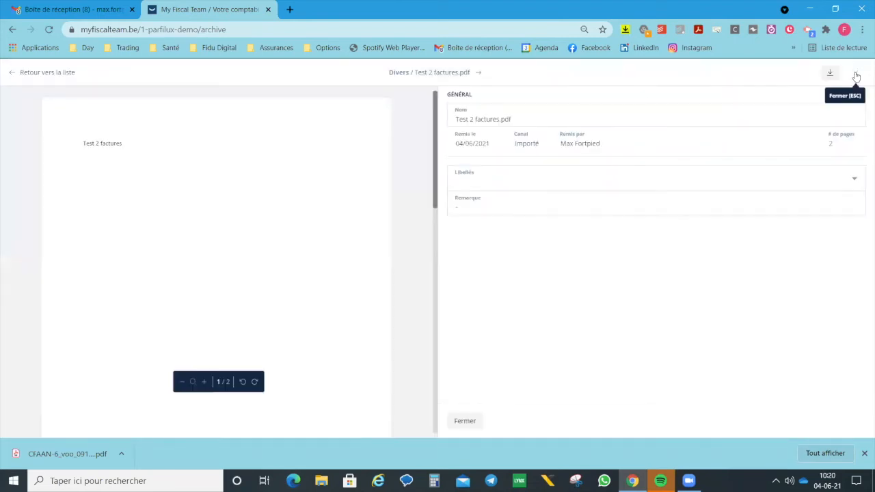
pyautogui.click(856, 76)
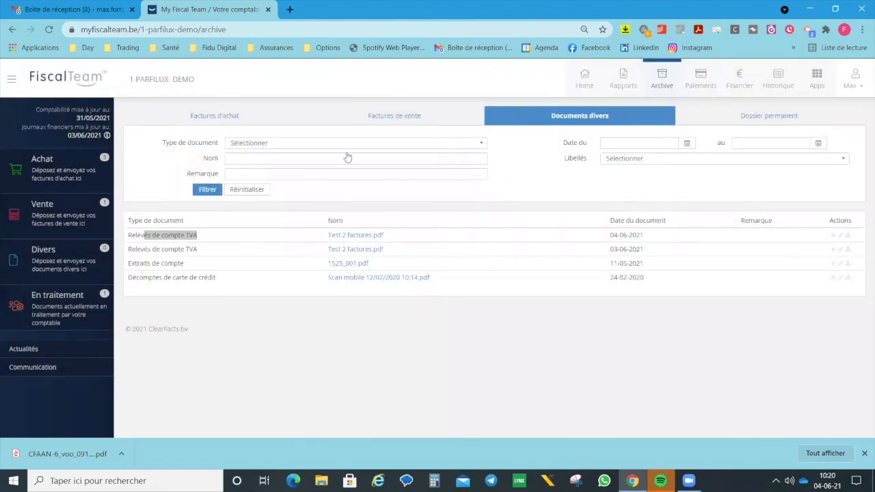
# Filter the archived miscellaneous documents by the document type Relevés de compte TVA
pyautogui.click(374, 145)
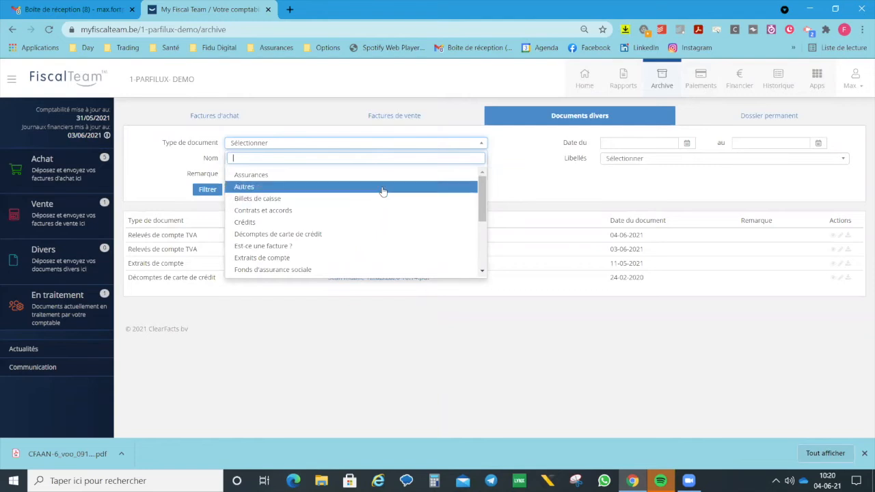
pyautogui.scroll(-2, 380, 190)
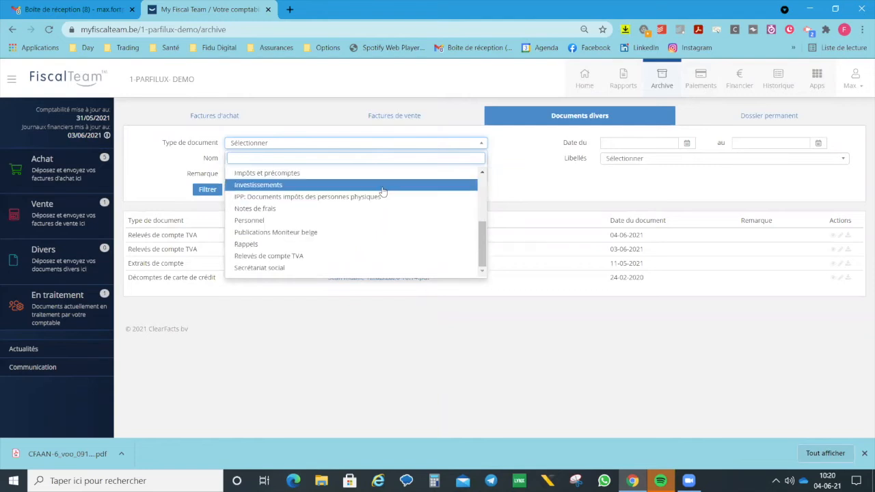
pyautogui.click(371, 256)
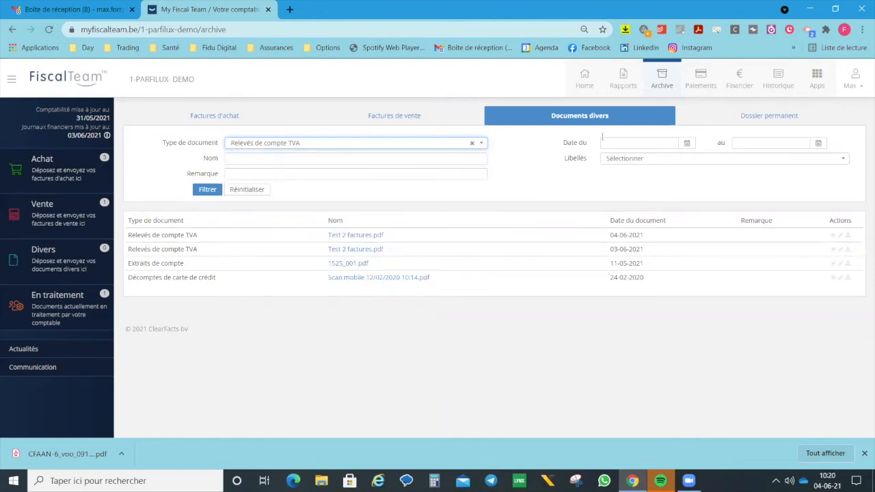
pyautogui.click(208, 190)
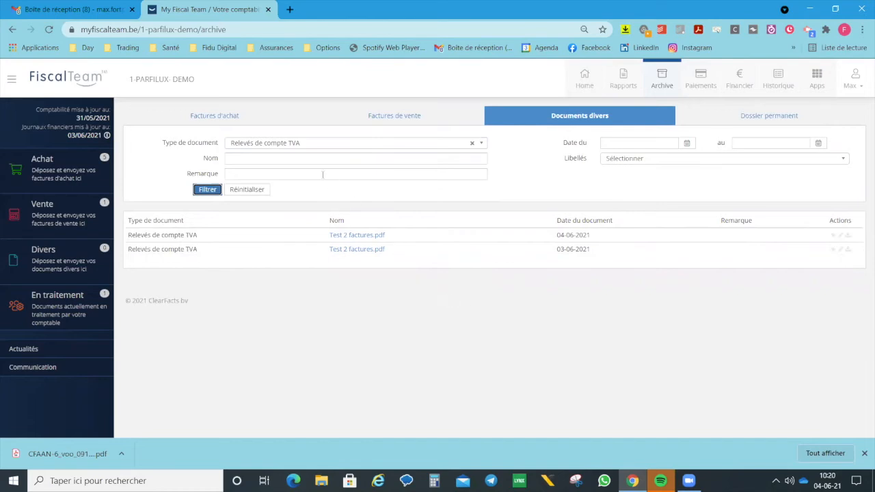
# Clear the document type filter in the archive's miscellaneous documents and review the list of available document types
pyautogui.click(472, 144)
pyautogui.click(481, 143)
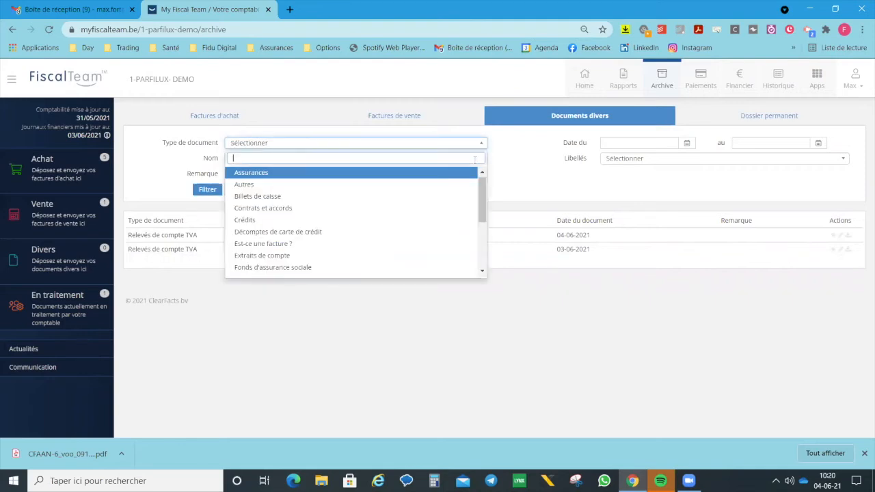
pyautogui.scroll(-3, 430, 218)
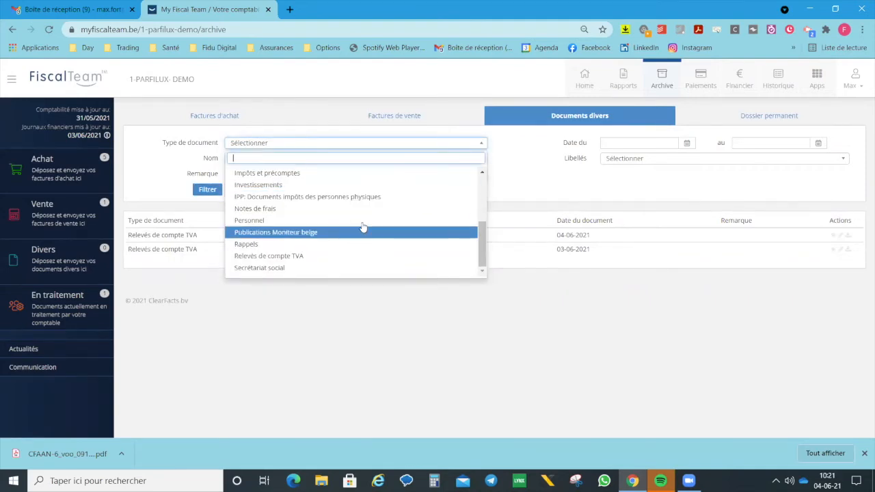
pyautogui.scroll(5, 363, 226)
pyautogui.scroll(-5, 364, 222)
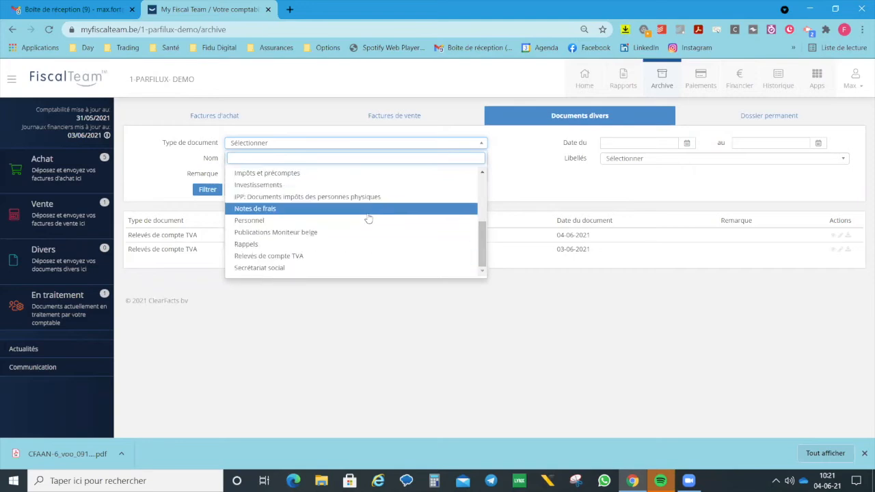
pyautogui.click(350, 336)
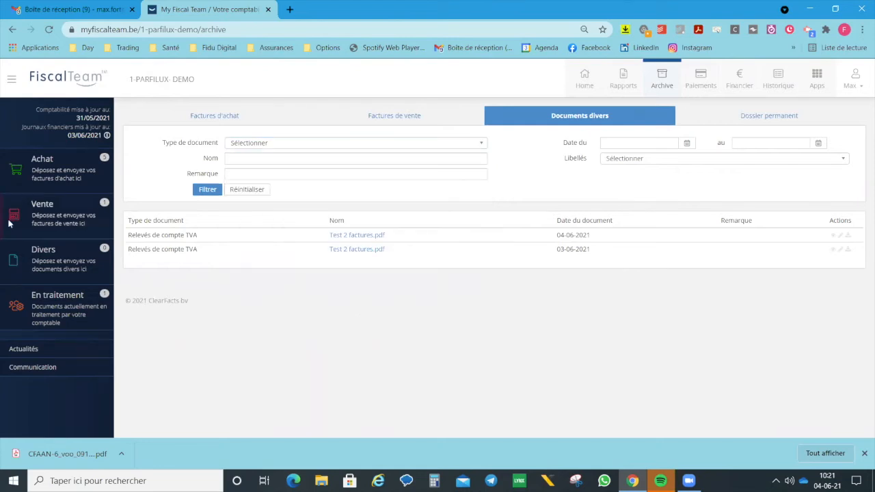
# Open the first Test 2 factures.pdf in the purchase inbox (Achat) and add the labels "test libelle" and "test 2 linbelle"
pyautogui.click(49, 179)
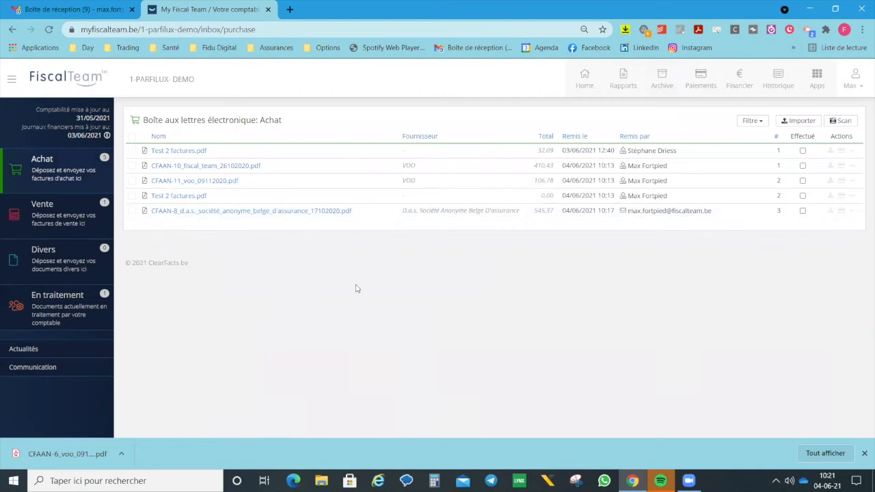
pyautogui.click(182, 152)
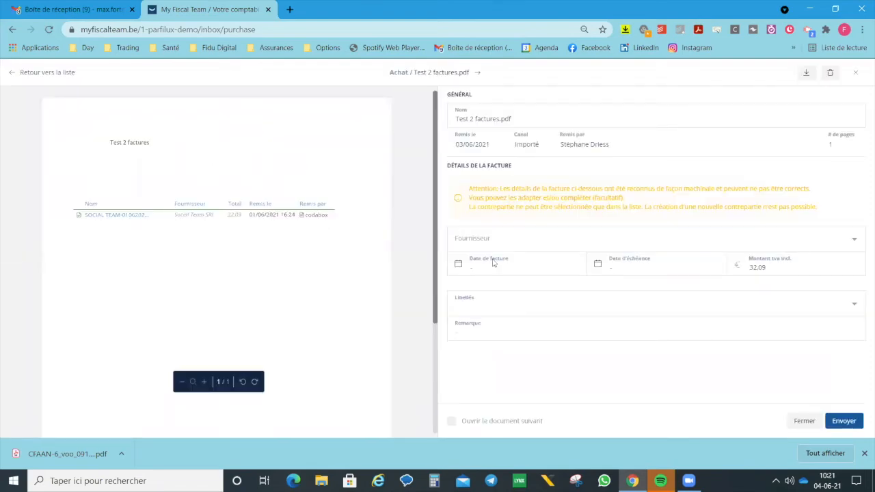
pyautogui.click(499, 310)
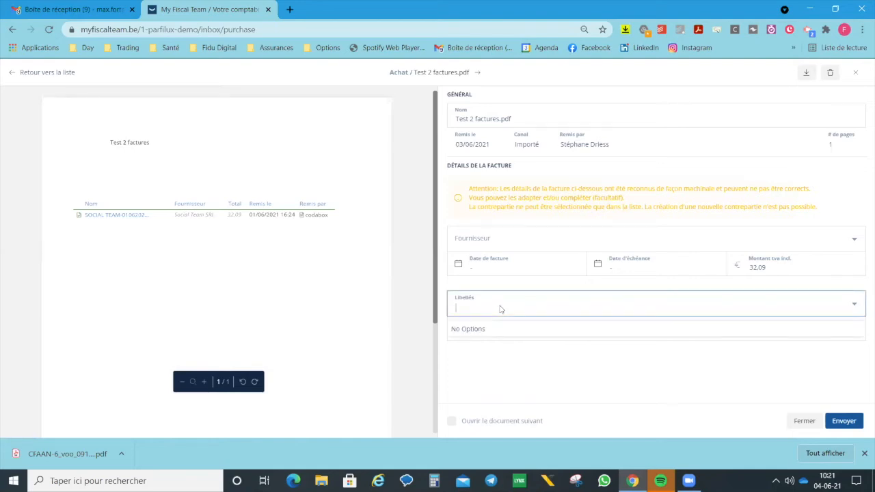
pyautogui.write('test')
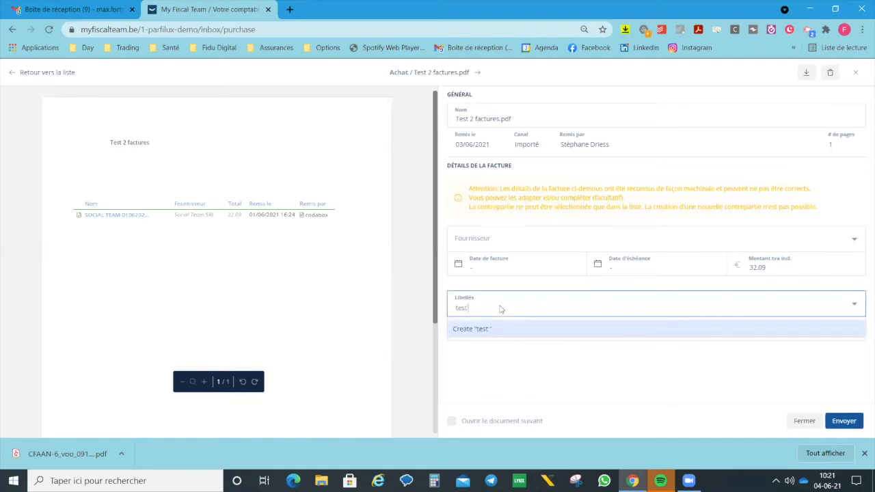
pyautogui.write(' factur')
pyautogui.press('Escape')
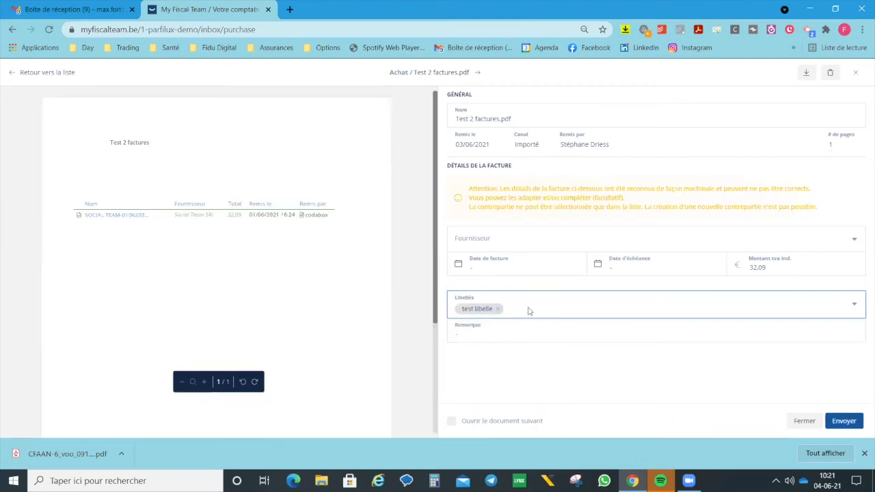
pyautogui.write('test 2 ')
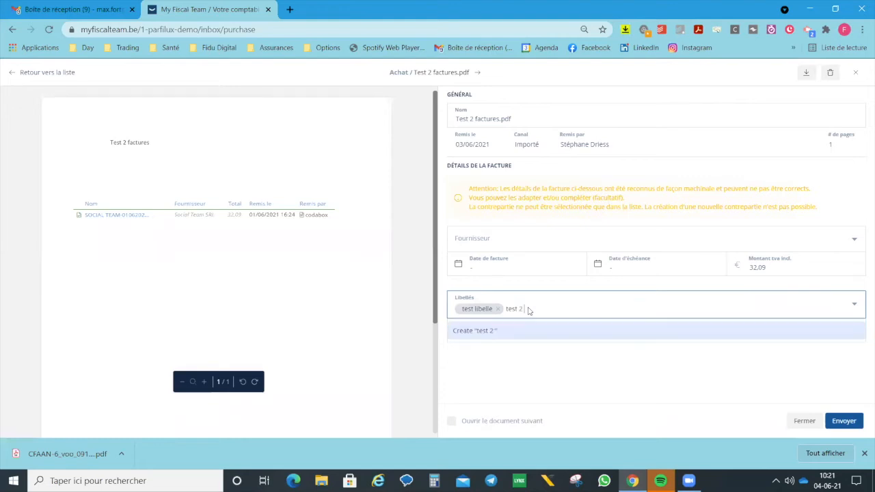
pyautogui.write('linelle')
pyautogui.press('Return')
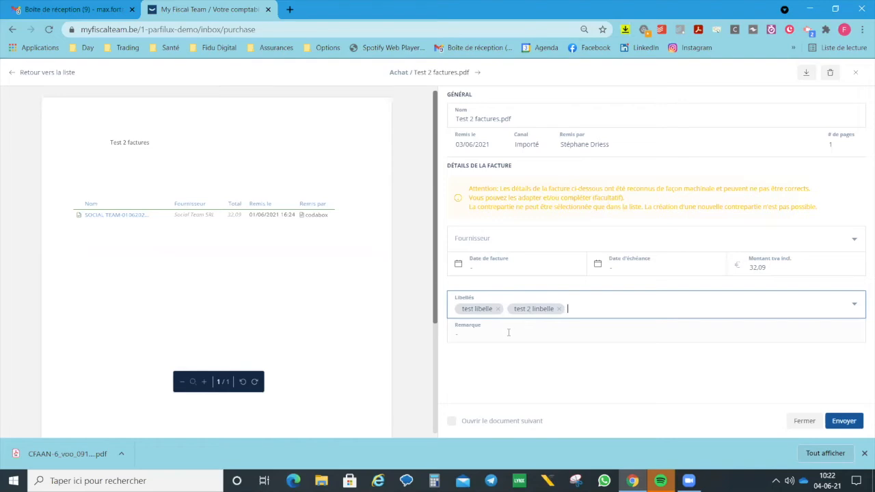
# Enter "euiruoiezuroiezuroiezuroiezu" as the invoice's remark, close the document and check its remark marker in the inbox list
pyautogui.click(509, 333)
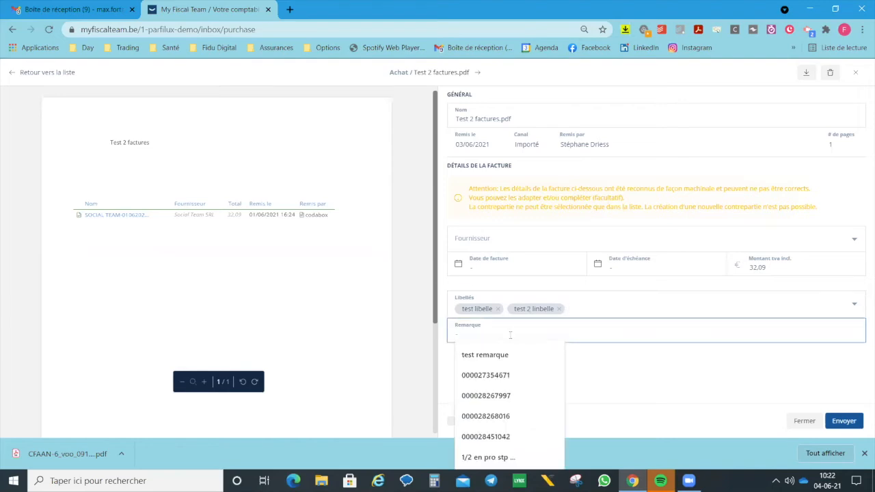
pyautogui.write('euiruoiezuroiezuroiezuroiezu')
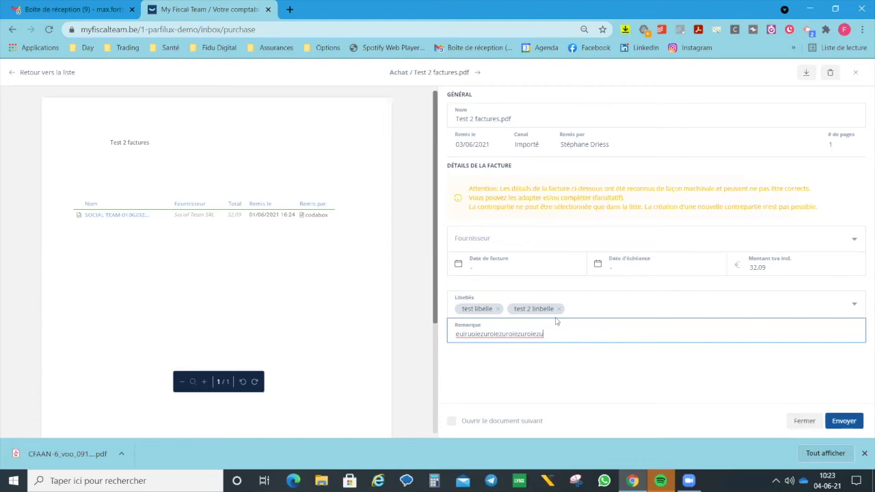
pyautogui.click(803, 421)
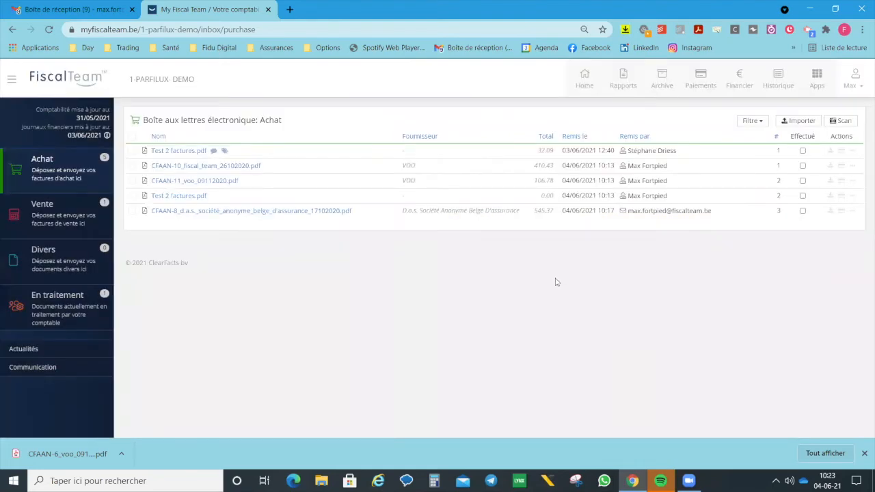
pyautogui.moveTo(213, 154)
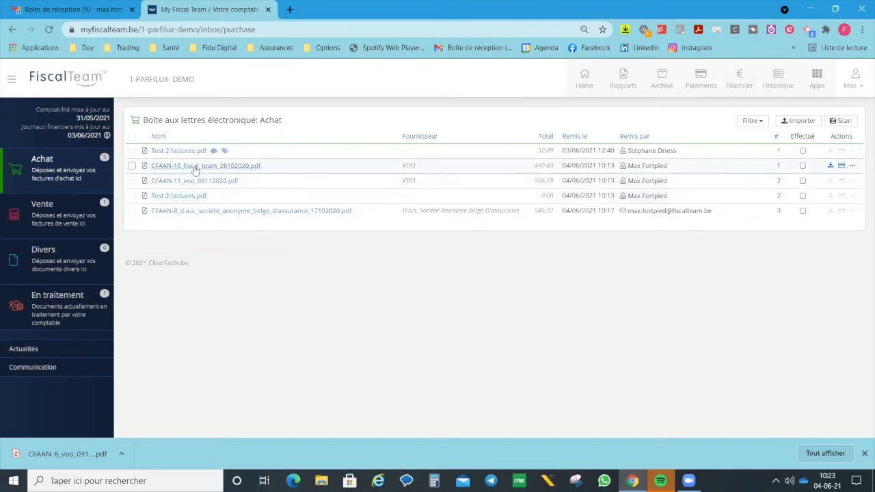
# Send both Test 2 factures.pdf files and the CFAAN-8 insurance invoice to the accountant, leaving CFAAN-10 and CFAAN-11 out of the selection
pyautogui.click(131, 137)
pyautogui.click(132, 180)
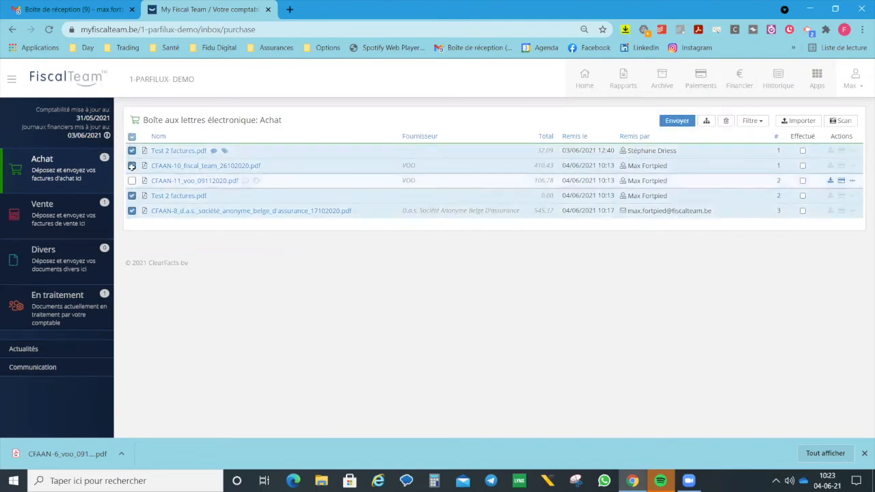
pyautogui.click(132, 166)
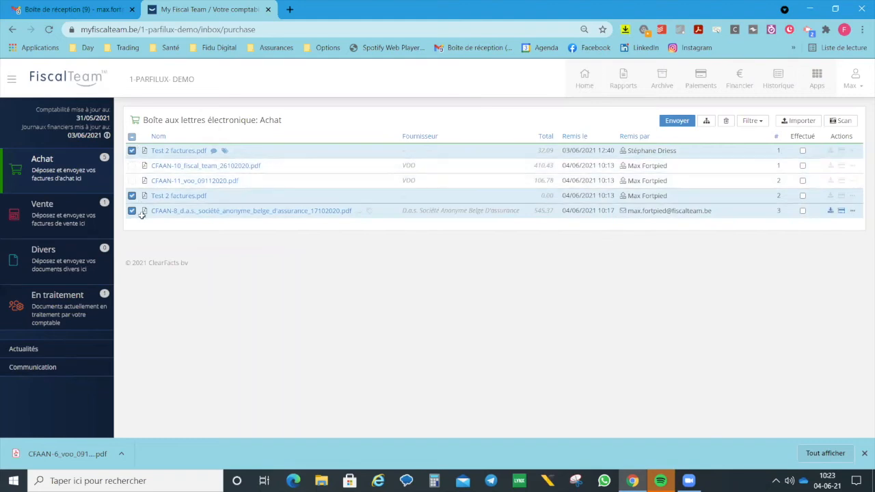
pyautogui.click(678, 121)
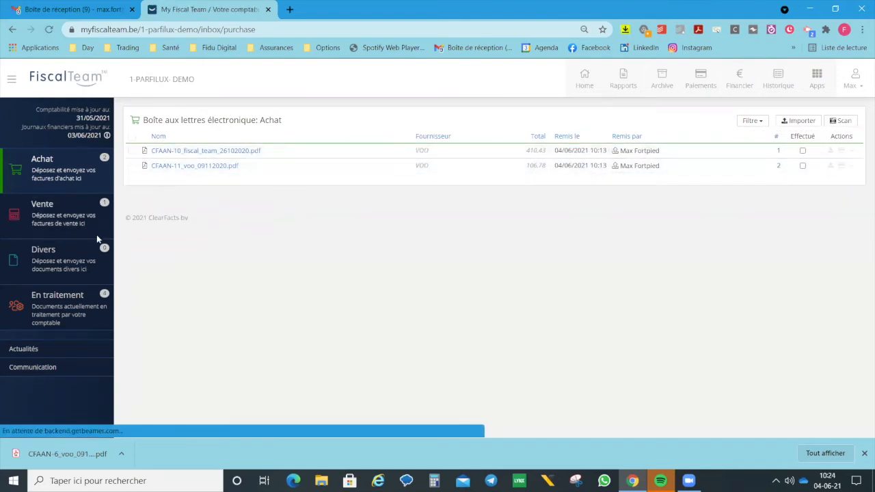
# Examine the submitted purchase invoices under En traitement and compare them with the purchase invoices already in the archive
pyautogui.click(65, 308)
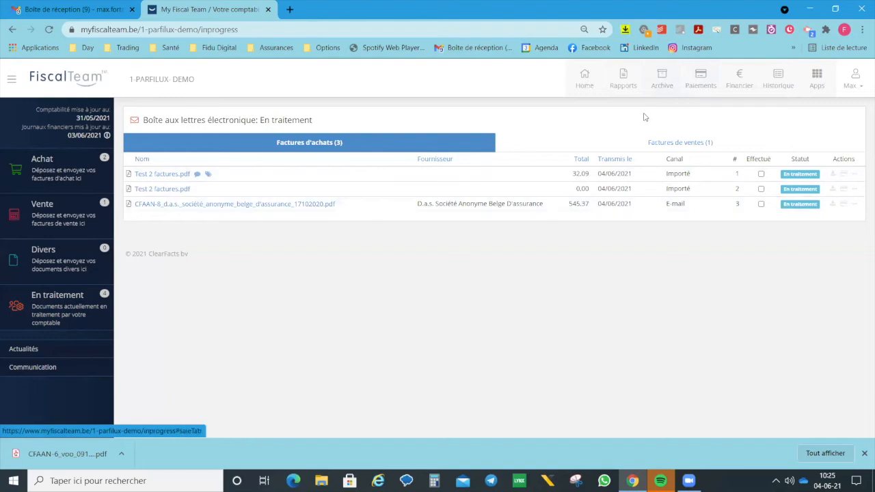
pyautogui.click(662, 82)
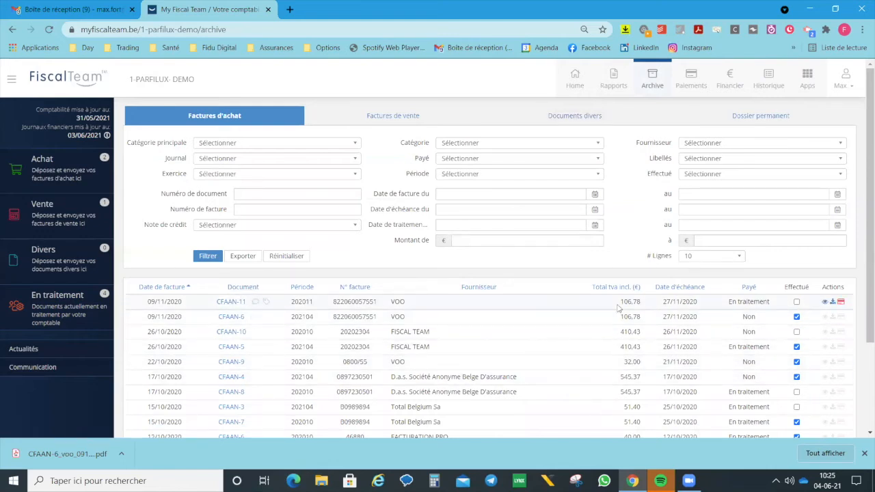
pyautogui.click(63, 311)
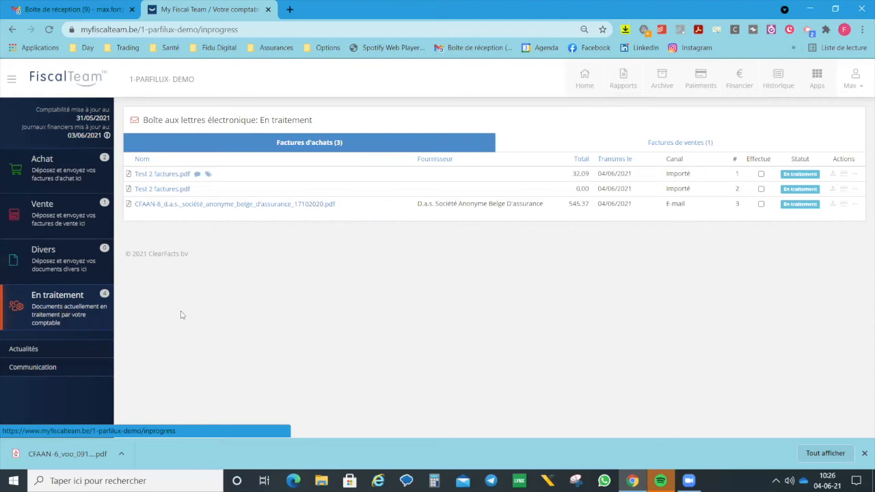
pyautogui.click(657, 88)
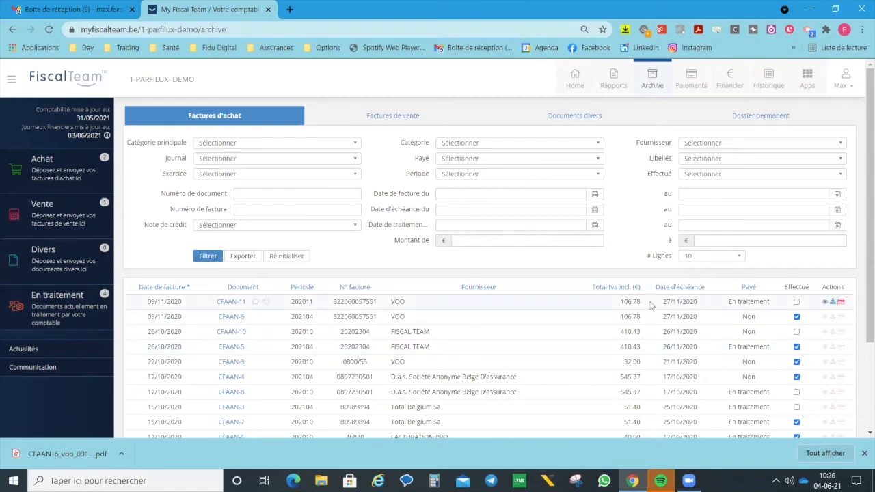
pyautogui.scroll(-2, 539, 309)
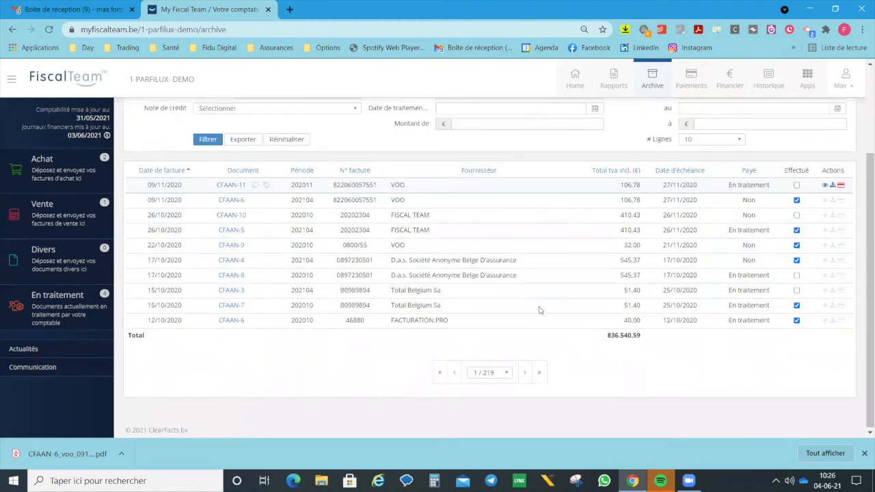
pyautogui.scroll(1, 538, 311)
pyautogui.scroll(1, 539, 311)
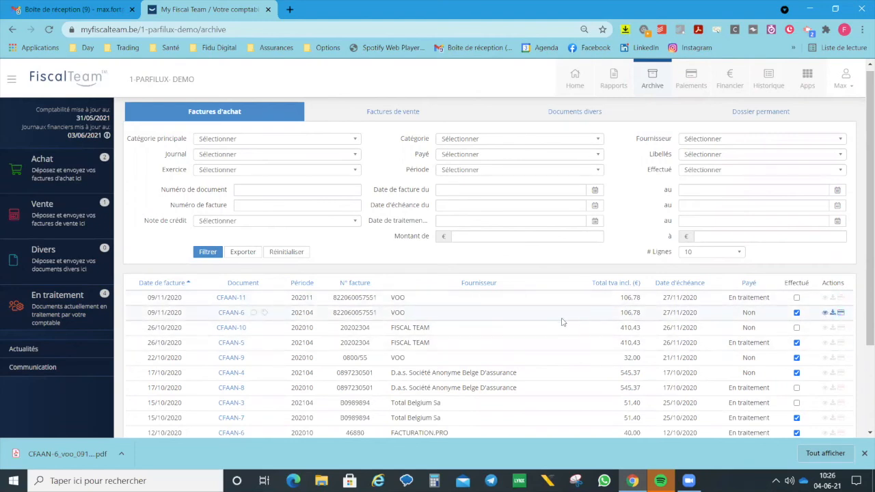
pyautogui.click(41, 307)
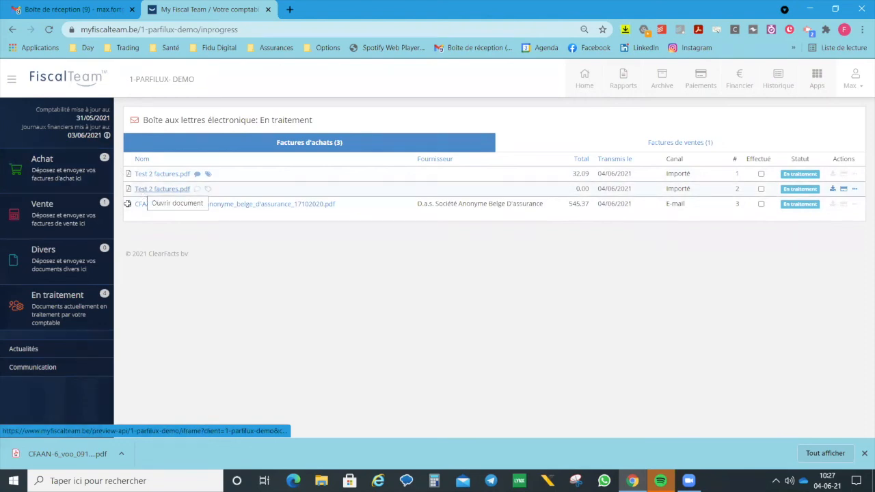
pyautogui.click(71, 316)
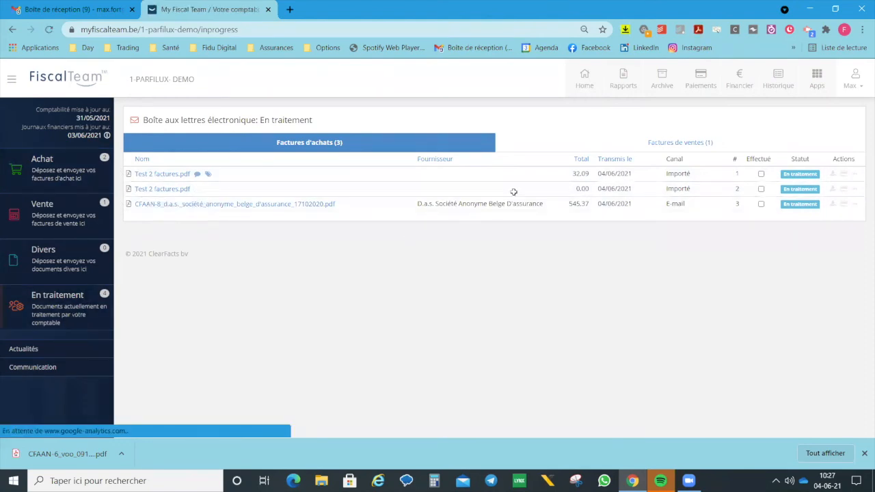
# Filter the archived purchase invoices by payment status Payé: Non
pyautogui.click(661, 82)
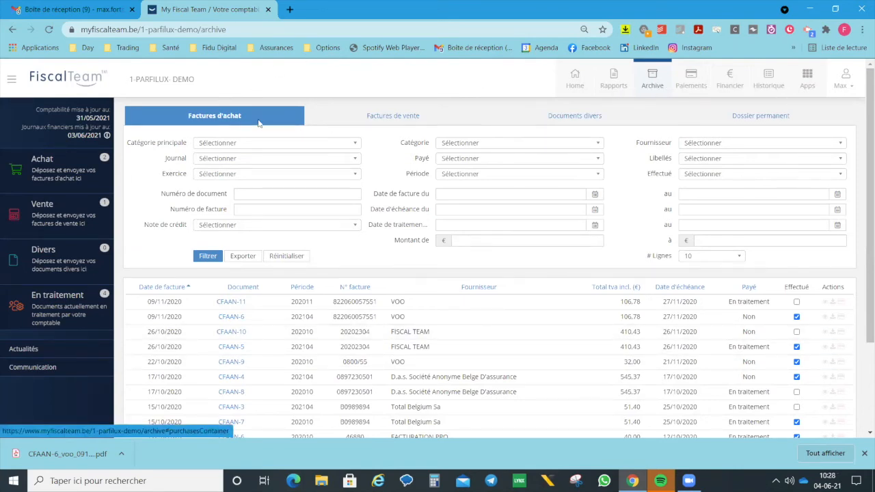
pyautogui.click(469, 161)
pyautogui.click(472, 189)
pyautogui.click(205, 257)
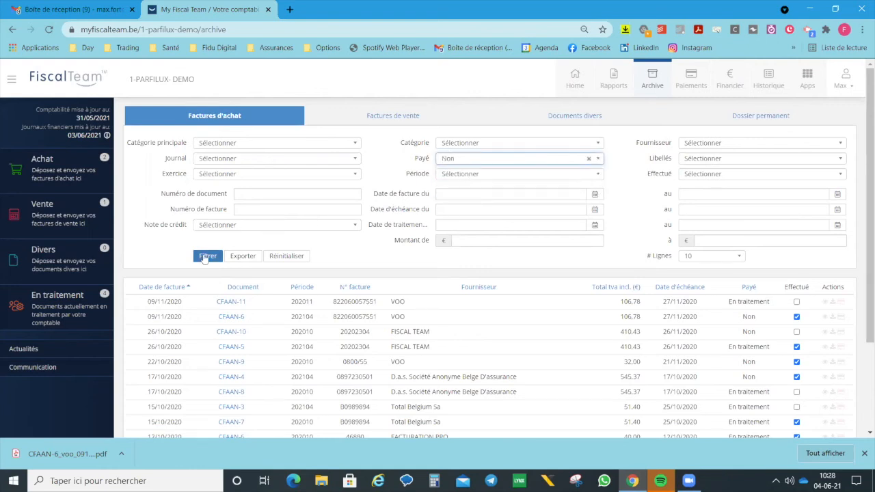
pyautogui.click(204, 257)
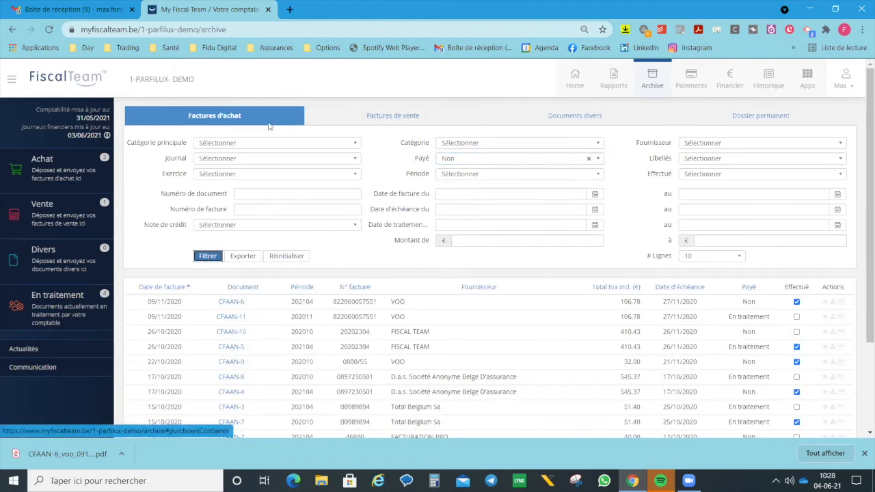
# Toggle the Effectué mark of archived invoice CFAAN-11 on and back off
pyautogui.scroll(-2, 445, 287)
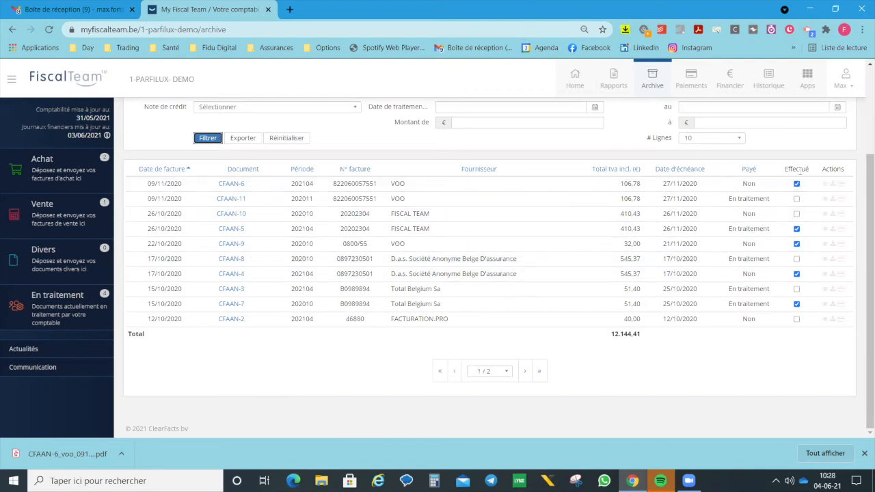
pyautogui.moveTo(791, 170); pyautogui.dragTo(799, 170)
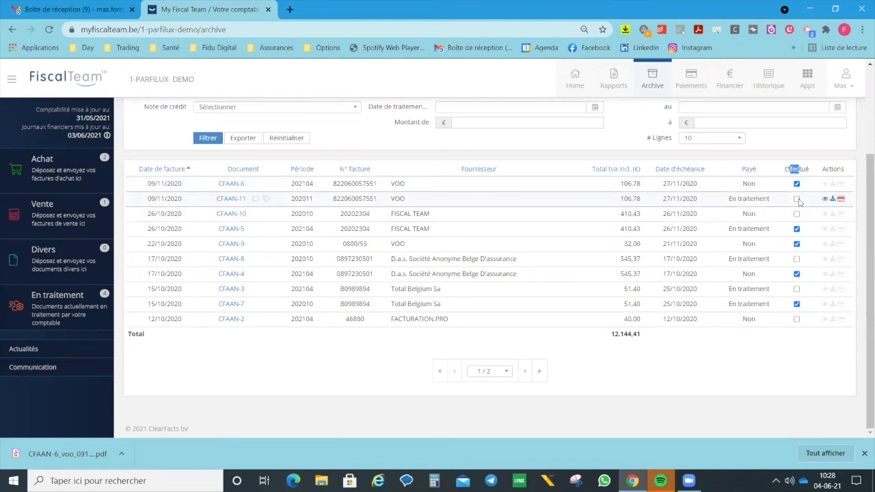
pyautogui.click(797, 200)
pyautogui.click(797, 200)
pyautogui.click(797, 200)
pyautogui.click(797, 200)
pyautogui.scroll(2, 805, 173)
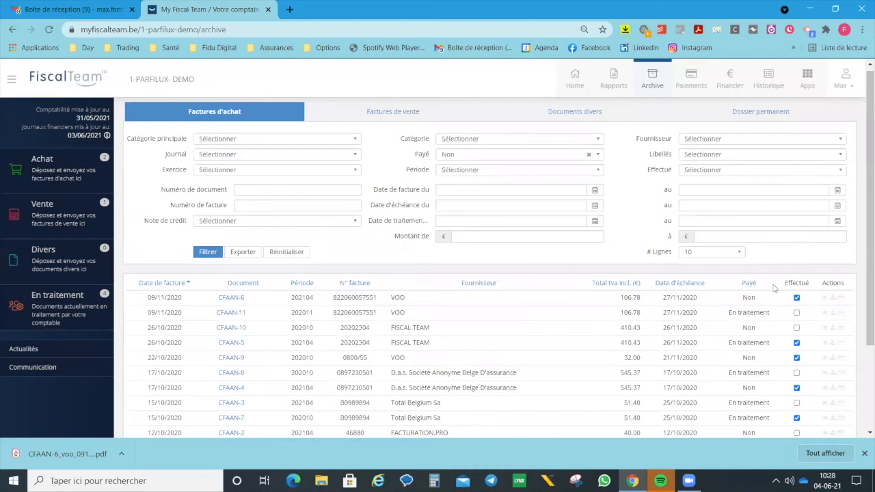
# Filter the unpaid purchase invoices in the archive further by Effectué: Non
pyautogui.moveTo(784, 283); pyautogui.dragTo(809, 283)
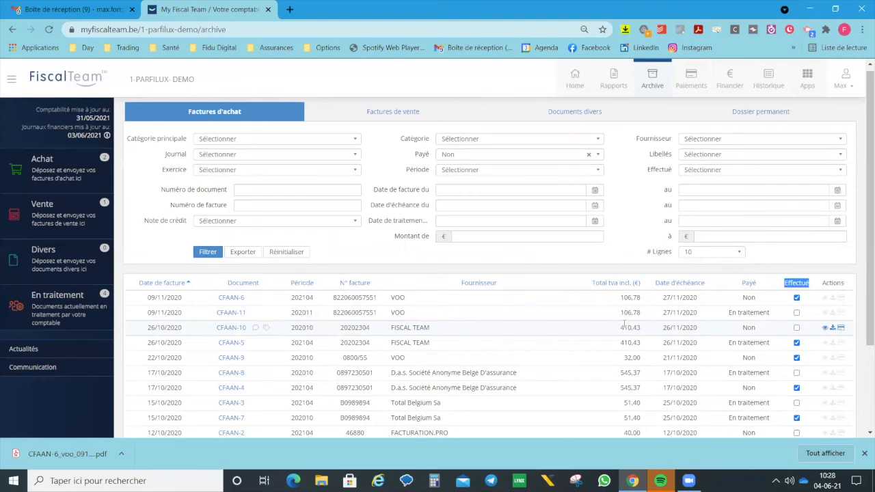
pyautogui.click(713, 170)
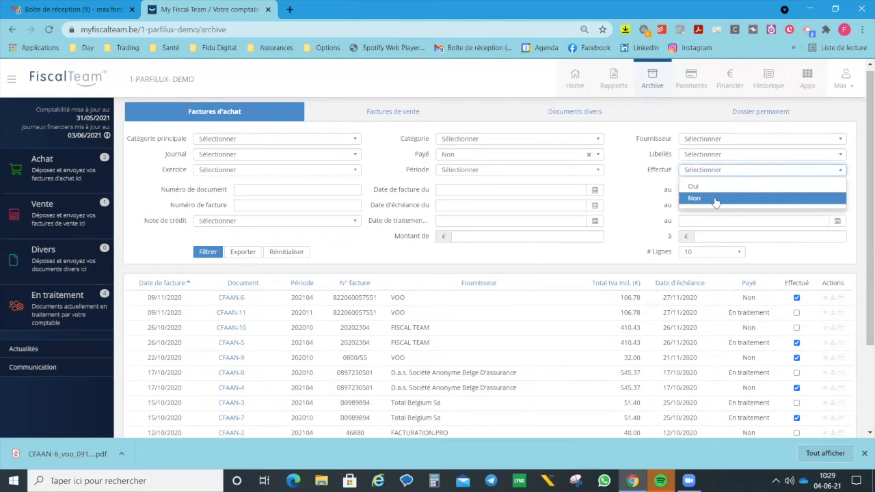
pyautogui.click(715, 200)
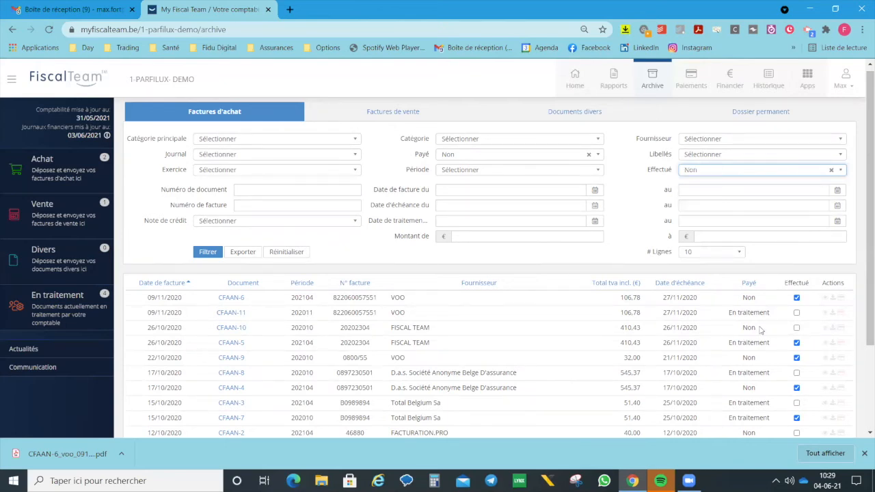
pyautogui.click(208, 252)
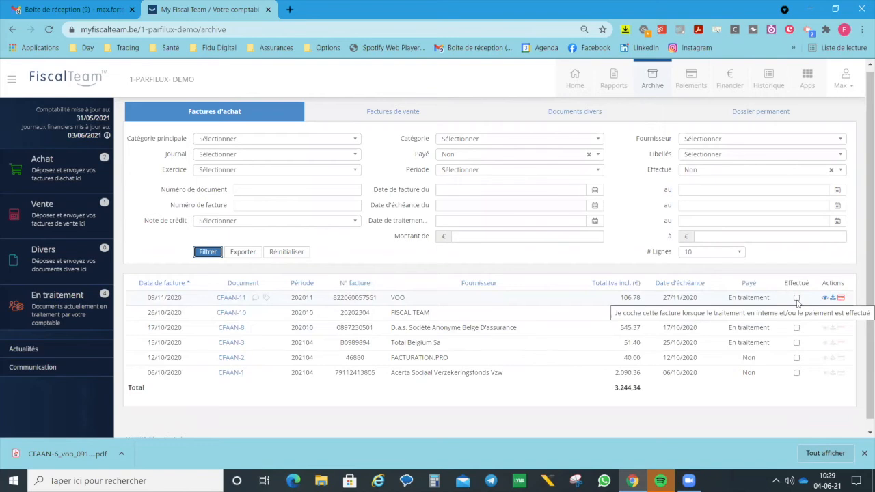
# Tick the Effectué mark of invoice CFAAN-11 in the filtered list and untick it again
pyautogui.scroll(-1, 793, 361)
pyautogui.scroll(1, 790, 363)
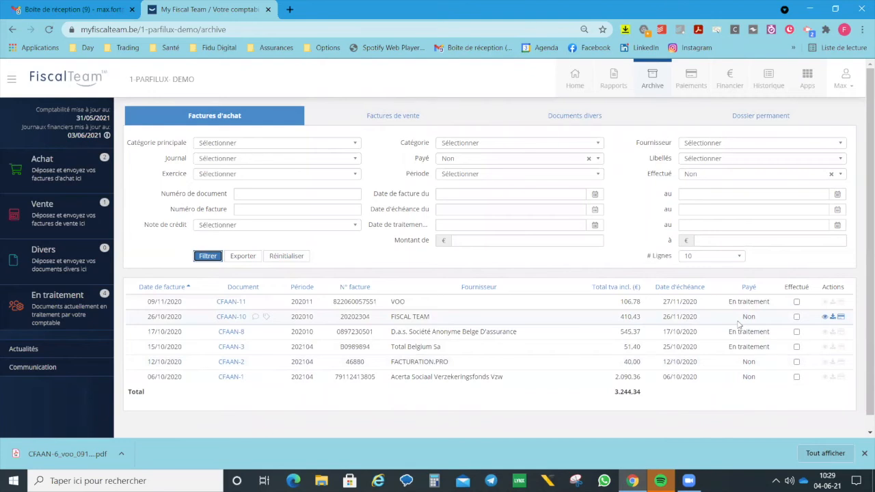
pyautogui.click(797, 303)
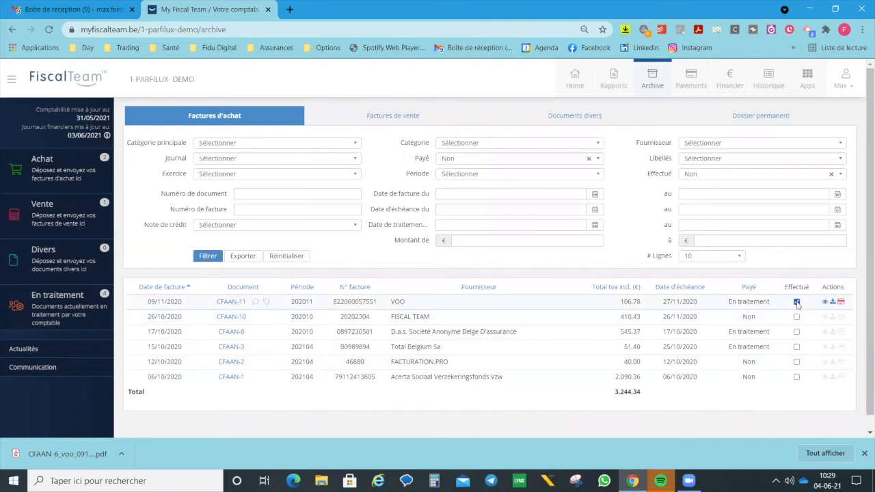
pyautogui.click(797, 303)
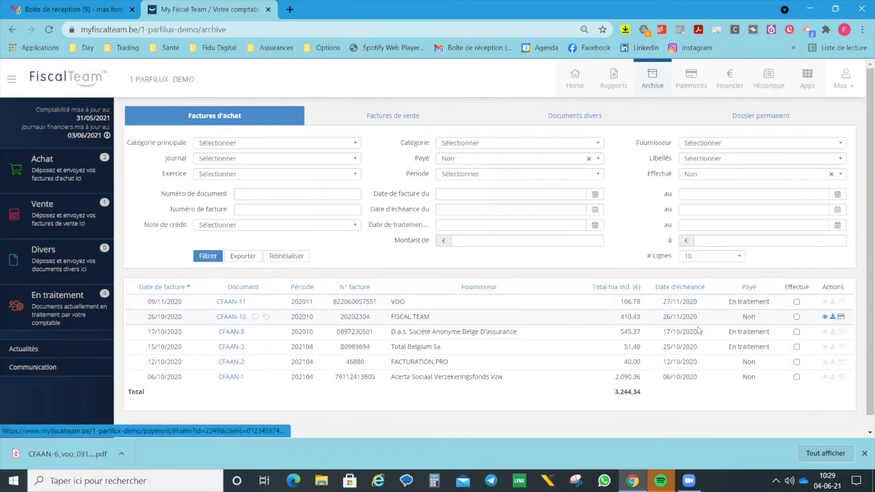
# Open the payment form of FISCAL TEAM invoice CFAAN-10 and review the invoice PDF alongside the prefilled payment details
pyautogui.click(842, 319)
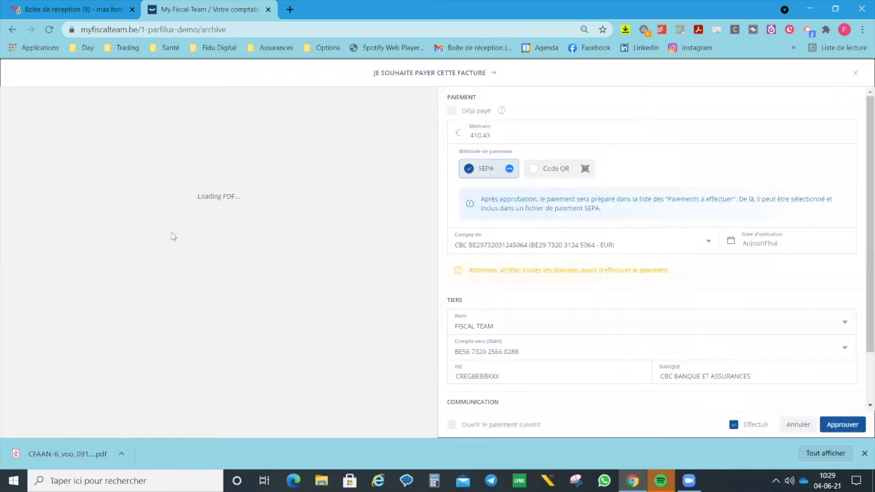
pyautogui.scroll(-4, 231, 231)
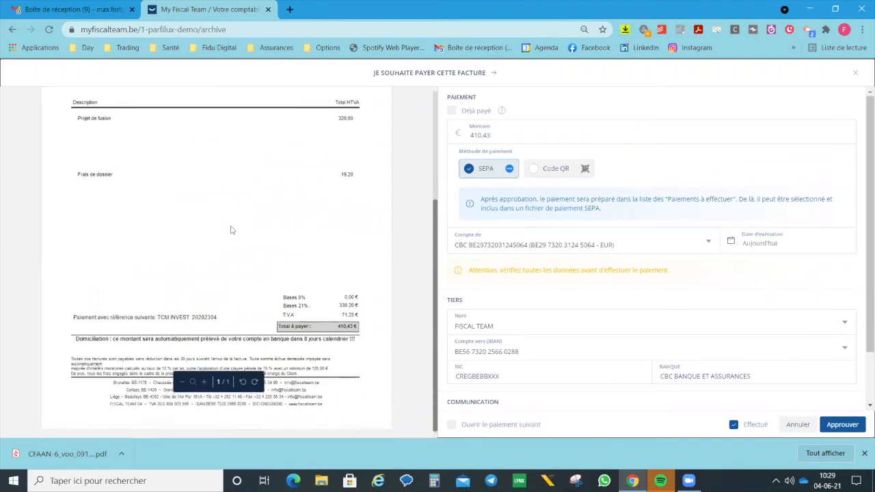
pyautogui.scroll(5, 230, 228)
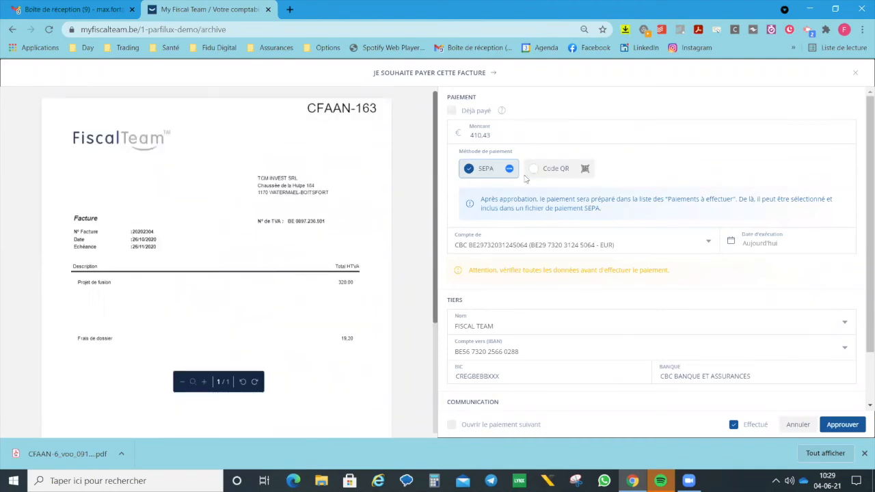
pyautogui.click(467, 136)
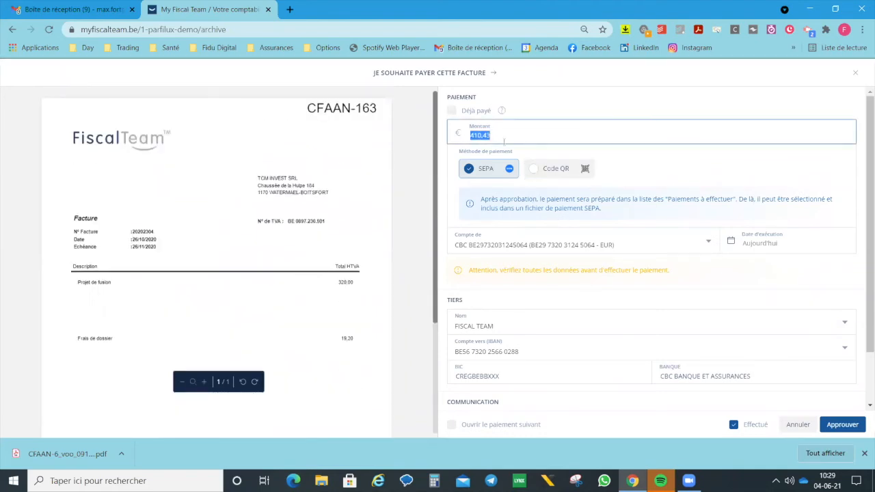
pyautogui.scroll(-2, 557, 199)
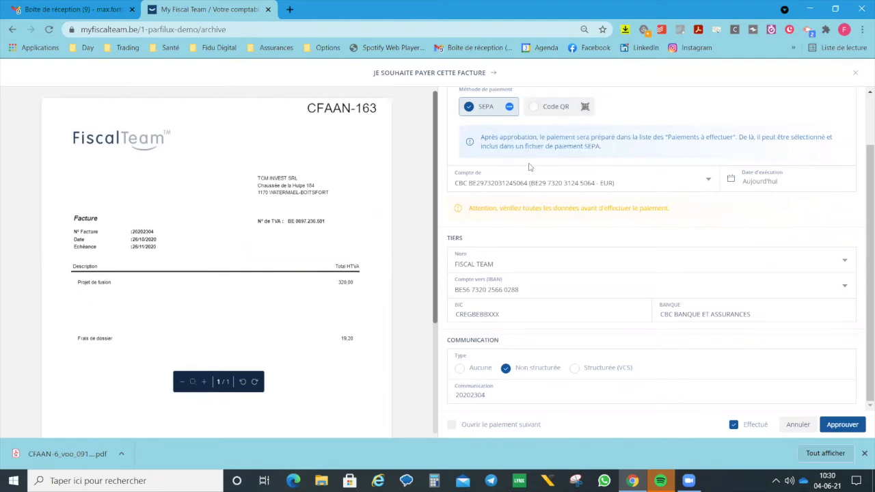
pyautogui.scroll(2, 529, 171)
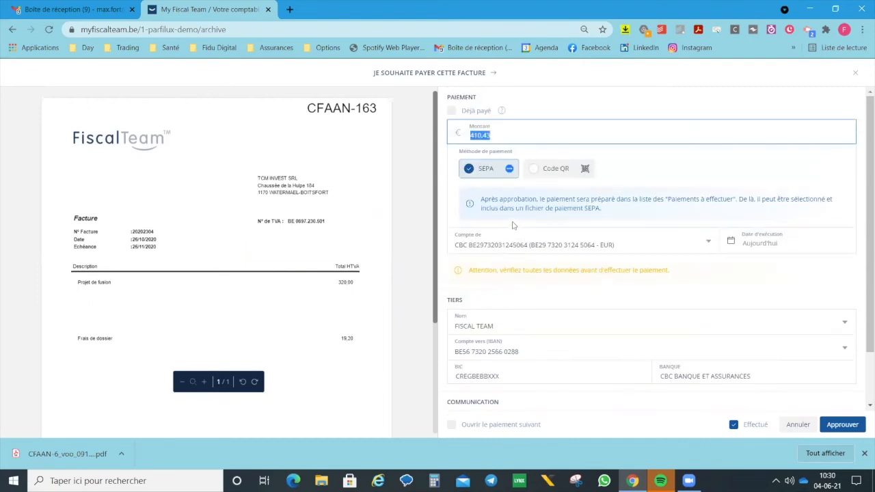
# Mark the invoice as Déjà payé, browse the available payment methods, and clear the Déjà payé mark again
pyautogui.click(451, 111)
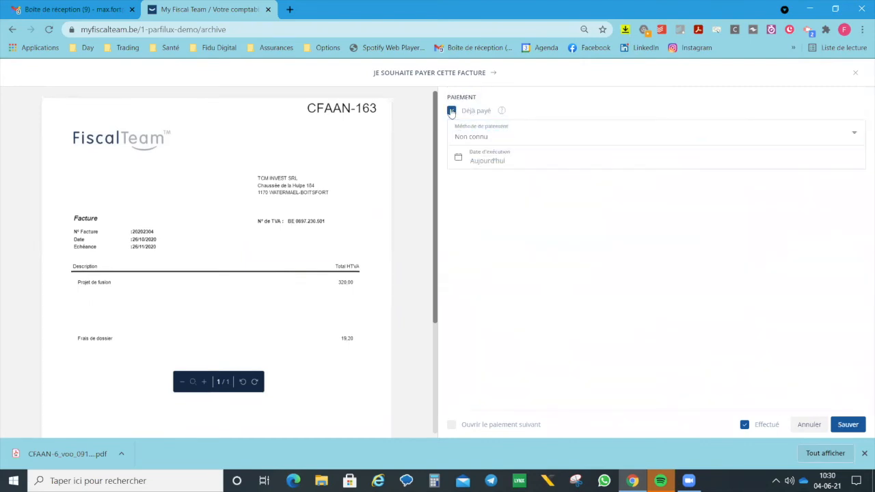
pyautogui.click(534, 135)
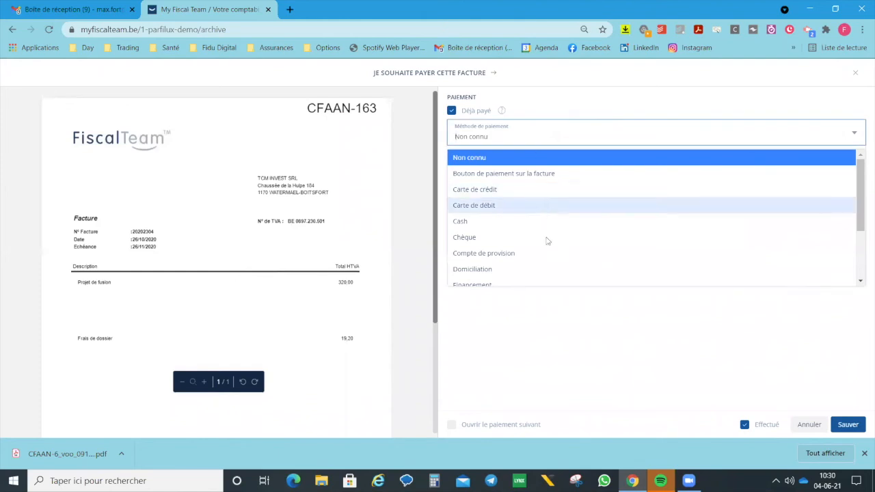
pyautogui.scroll(-1, 548, 262)
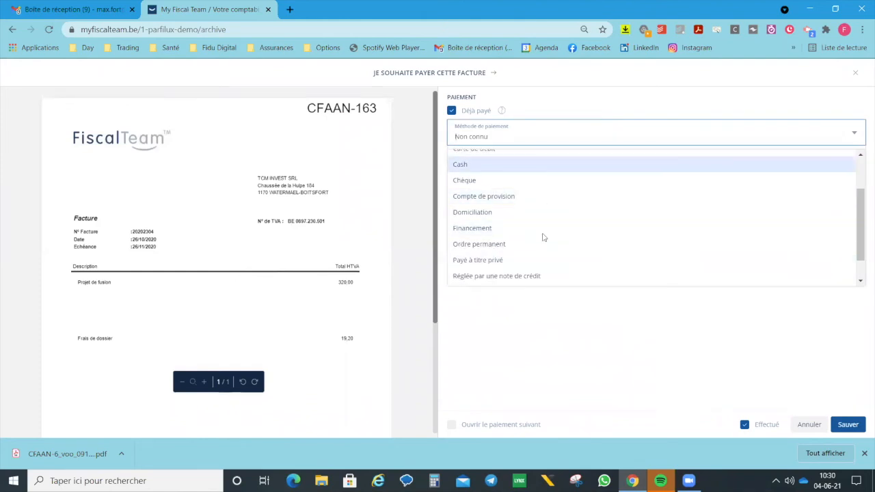
pyautogui.click(572, 340)
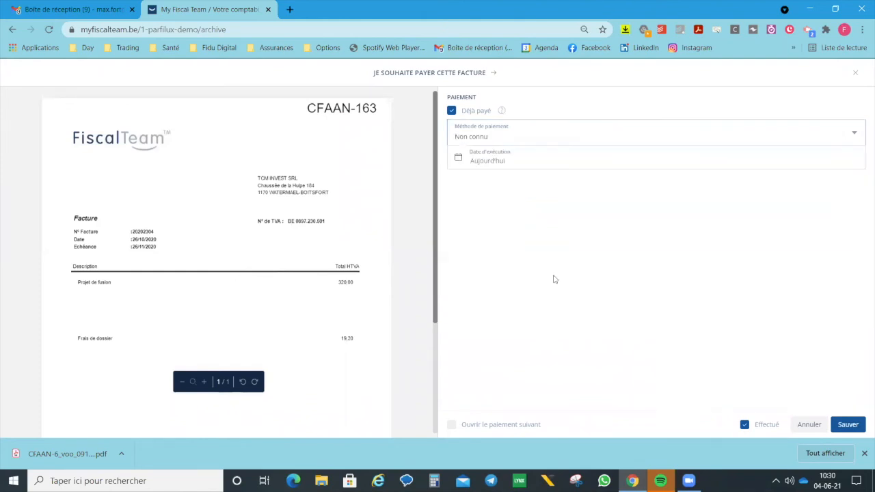
pyautogui.click(452, 111)
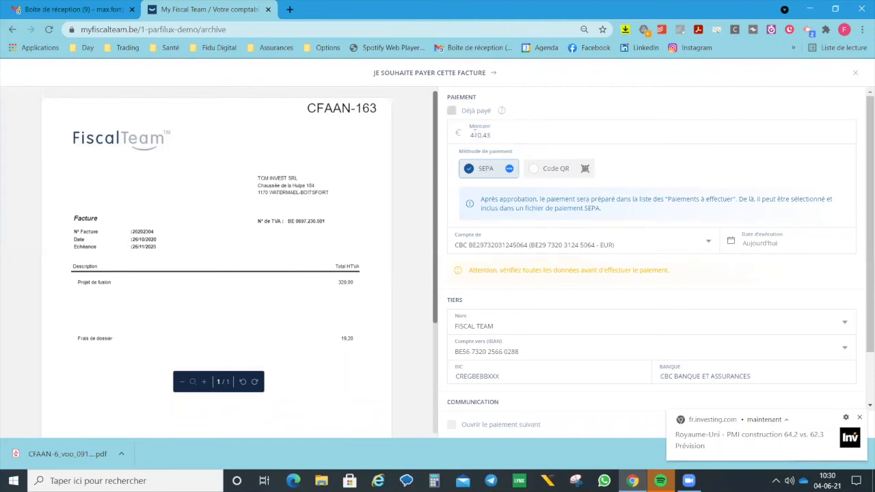
# Check the amount, beneficiary and communication against the invoice PDF and approve the SEPA payment of CFAAN-10
pyautogui.scroll(-1, 487, 168)
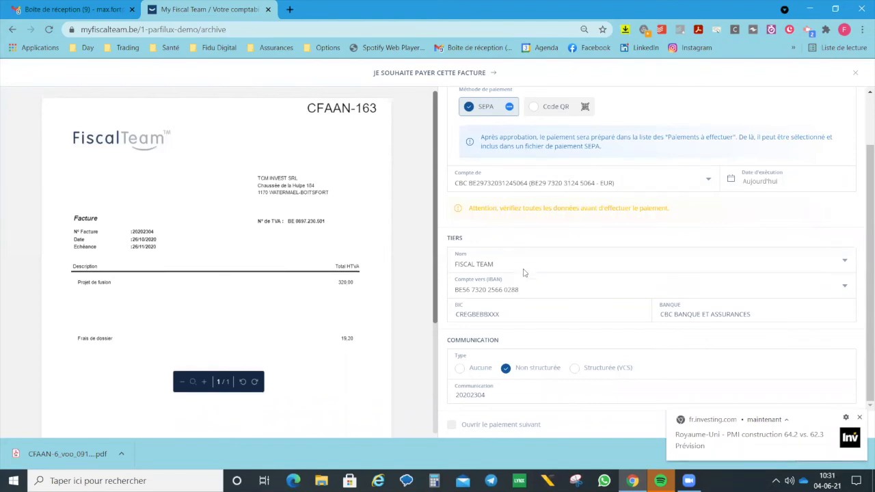
pyautogui.scroll(-1, 362, 311)
pyautogui.scroll(-3, 342, 328)
pyautogui.scroll(3, 300, 365)
pyautogui.scroll(-3, 290, 378)
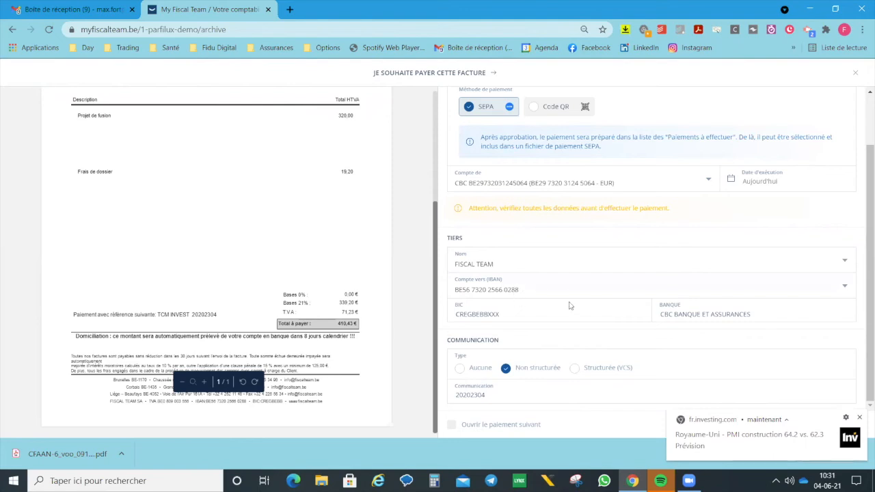
pyautogui.scroll(1, 558, 297)
pyautogui.doubleClick(499, 133)
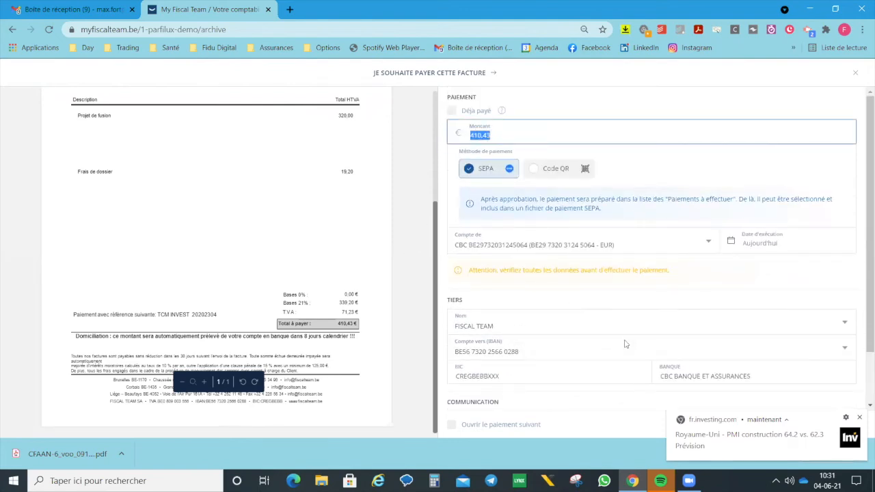
pyautogui.scroll(-1, 625, 343)
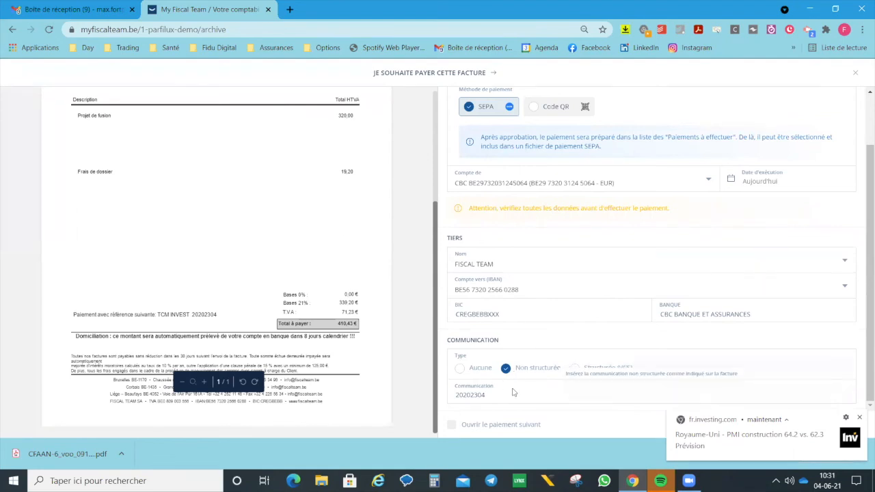
pyautogui.click(859, 417)
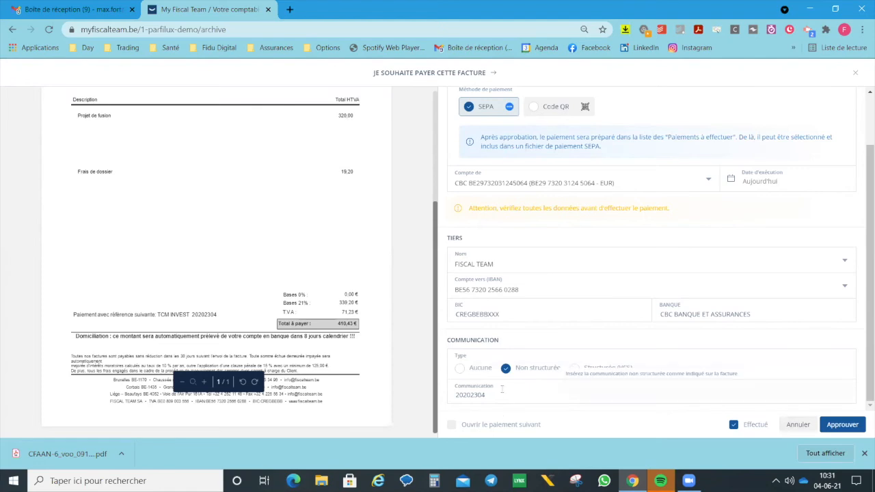
pyautogui.click(843, 425)
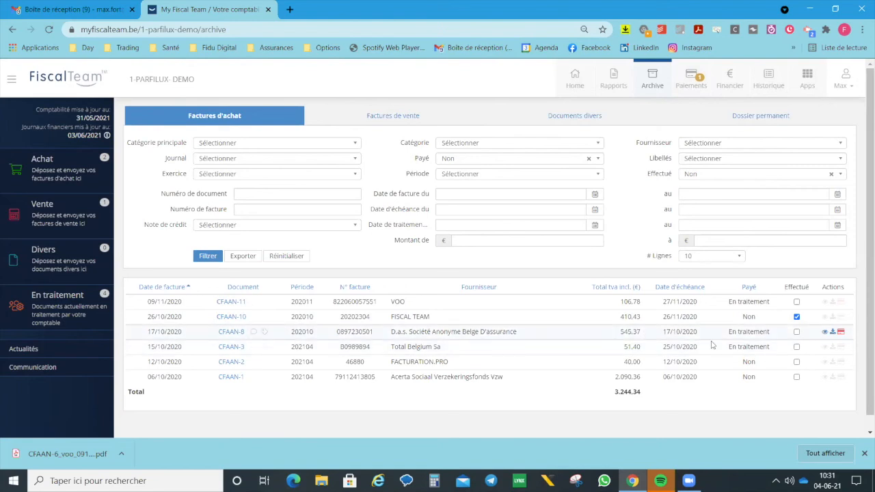
# Try to prepare a partial SEPA payment of 30,00 for FACTURATION.PRO invoice CFAAN-2, look for a beneficiary account, and cancel the payment
pyautogui.click(841, 346)
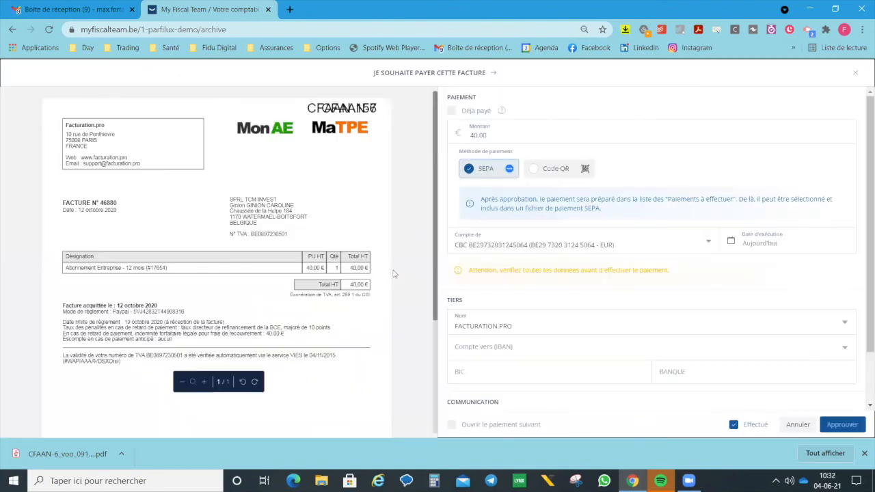
pyautogui.scroll(-2, 287, 225)
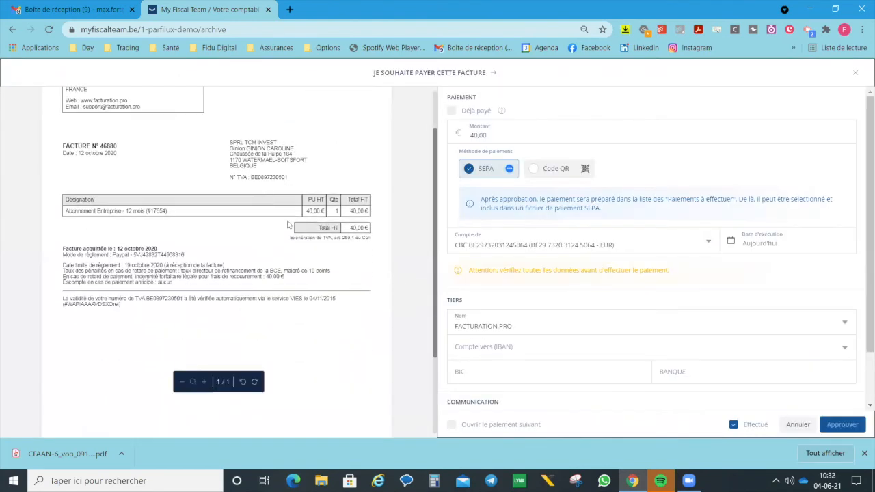
pyautogui.click(512, 136)
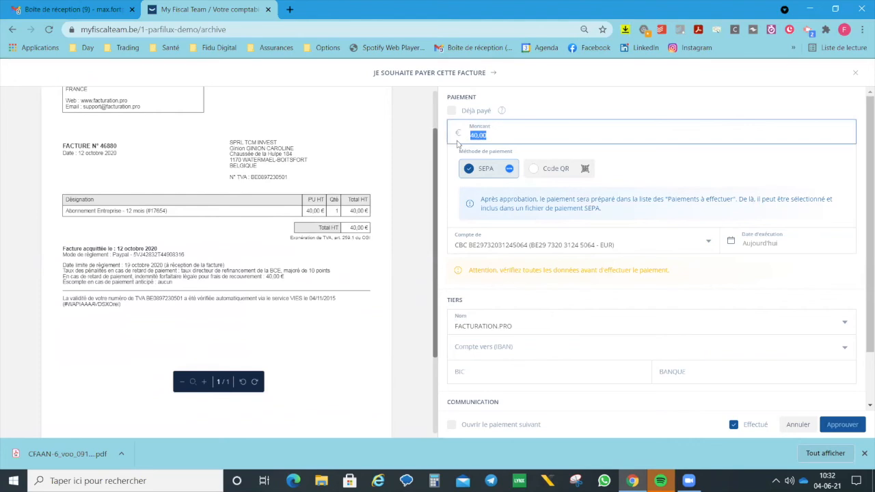
pyautogui.write('30')
pyautogui.click(459, 147)
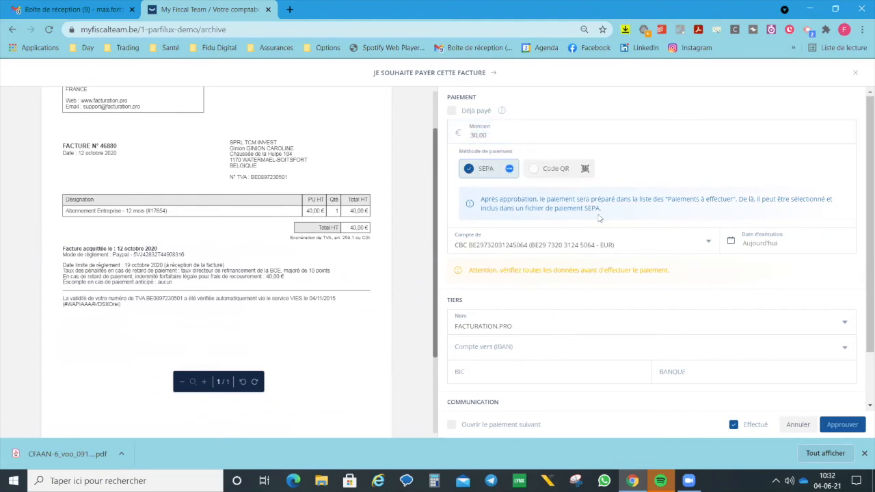
pyautogui.scroll(-2, 600, 218)
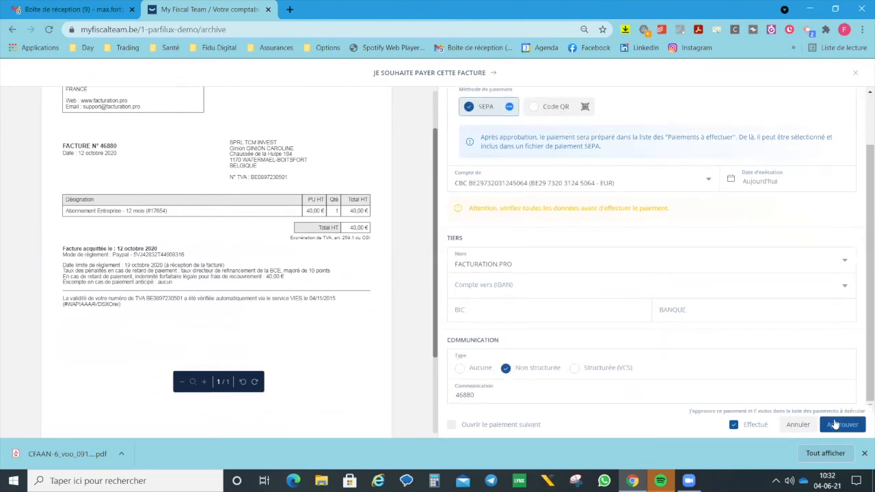
pyautogui.click(559, 287)
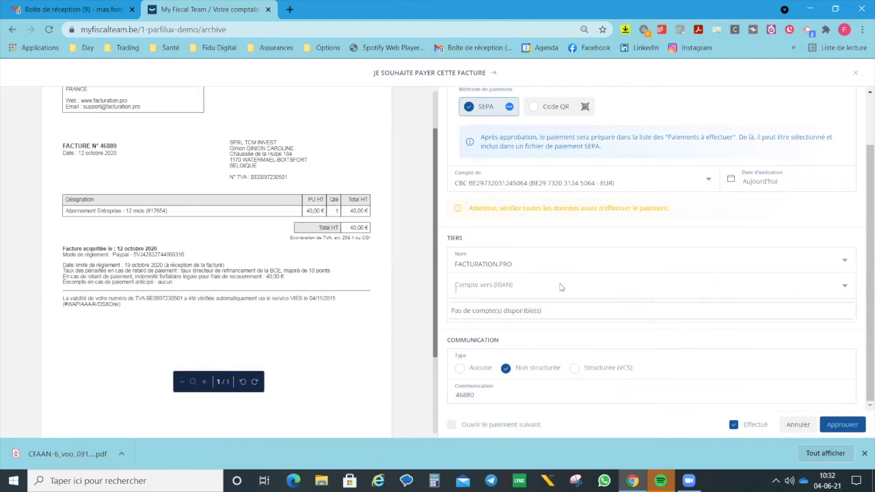
pyautogui.click(568, 264)
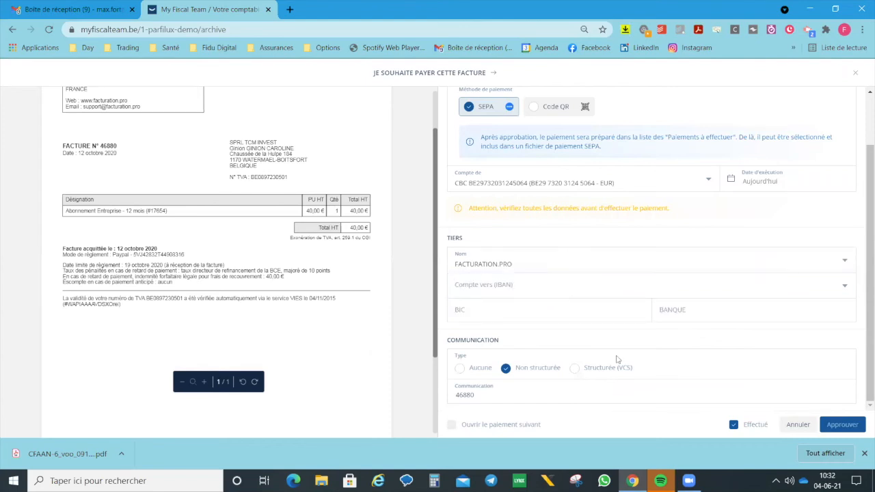
pyautogui.click(798, 424)
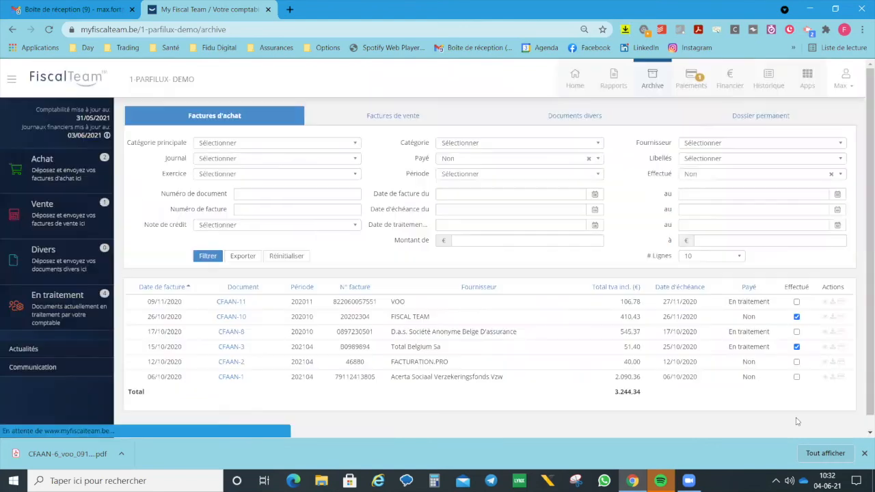
# Approve a partial SEPA payment of 1.000,00 for the Acerta Sociaal Verzekeringsfonds invoice CFAAN-1
pyautogui.click(841, 376)
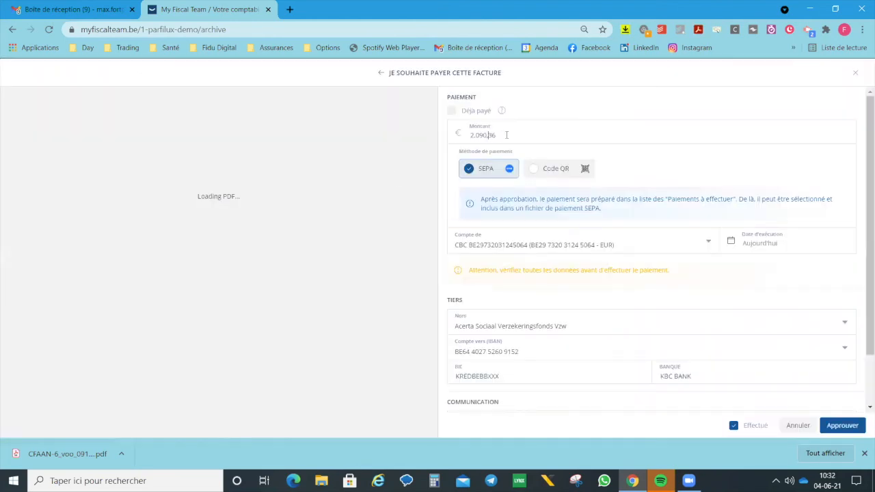
pyautogui.doubleClick(498, 134)
pyautogui.press('BackSpace')
pyautogui.click(484, 217)
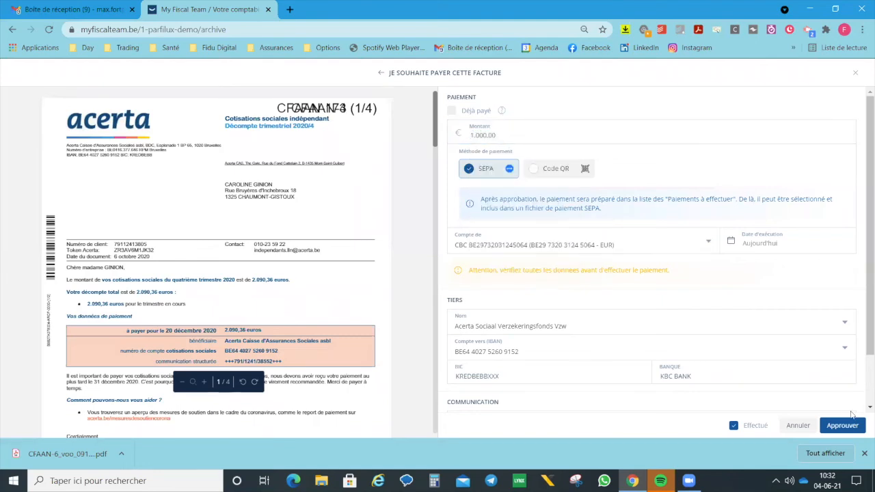
pyautogui.click(847, 424)
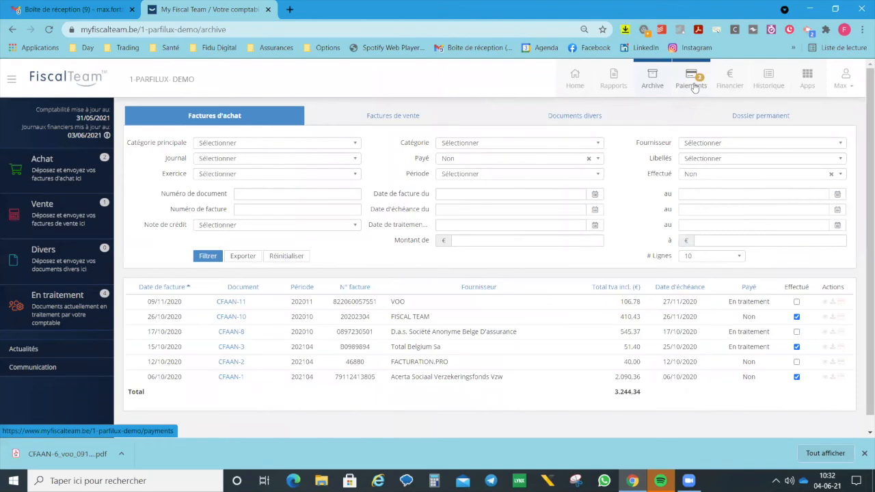
# Filter the archived purchase invoices on Effectué Non, alongside the existing Payé Non criterion
pyautogui.click(724, 176)
pyautogui.click(694, 202)
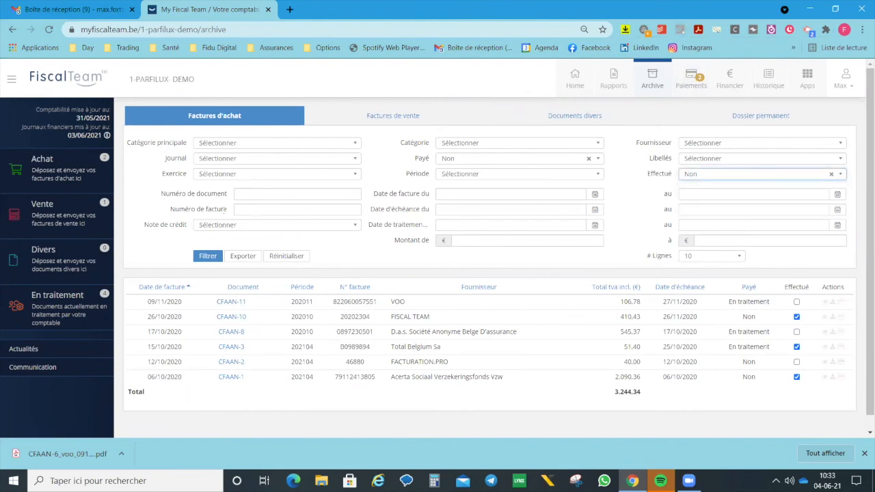
pyautogui.click(205, 257)
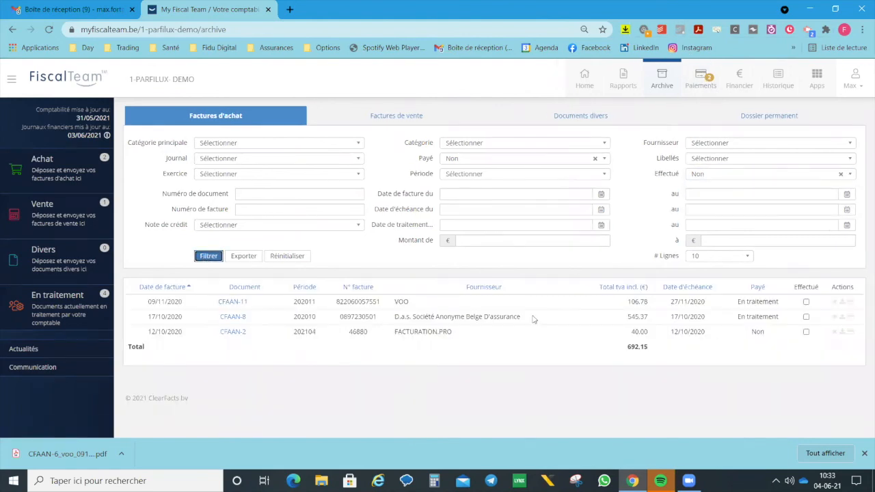
# Select all payments to be made and download their SEPA file for the CBC account, replacing the proposed execution dates with Aujourd'hui
pyautogui.click(702, 84)
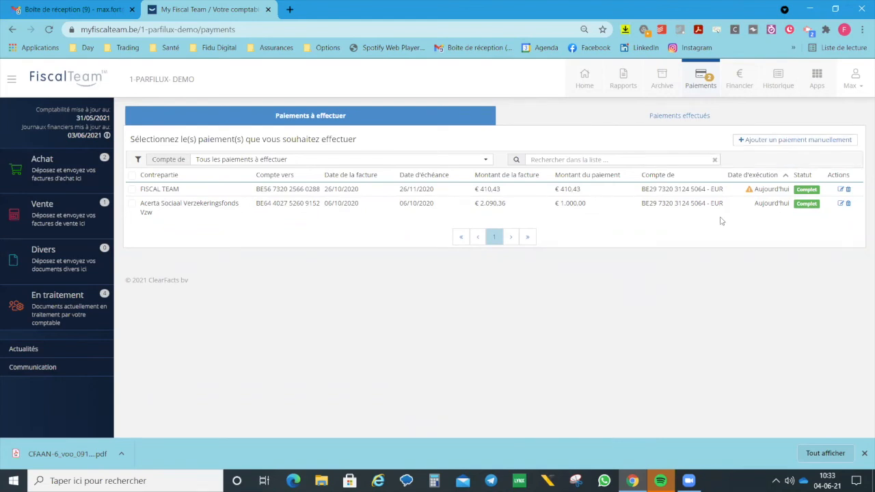
pyautogui.click(132, 175)
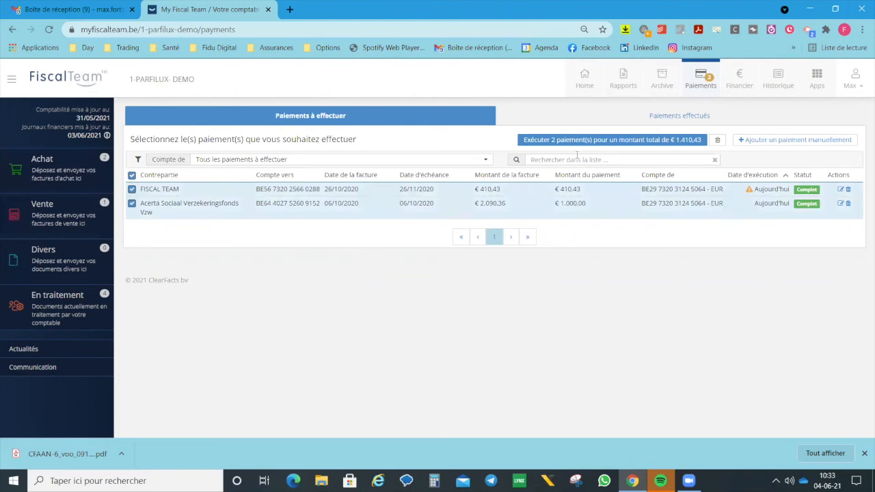
pyautogui.click(622, 140)
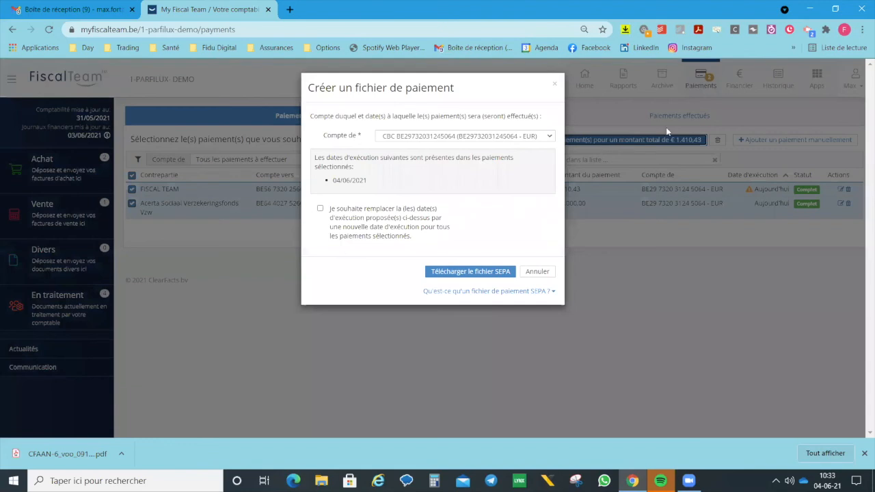
pyautogui.click(536, 136)
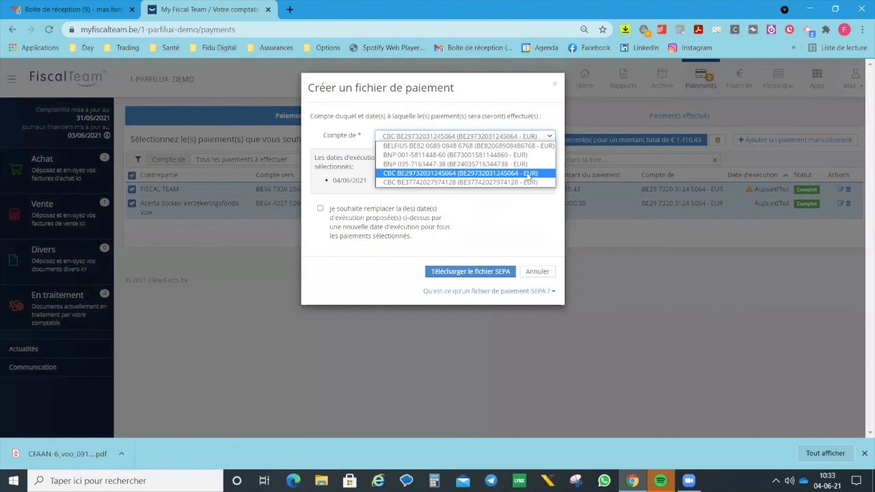
pyautogui.click(528, 173)
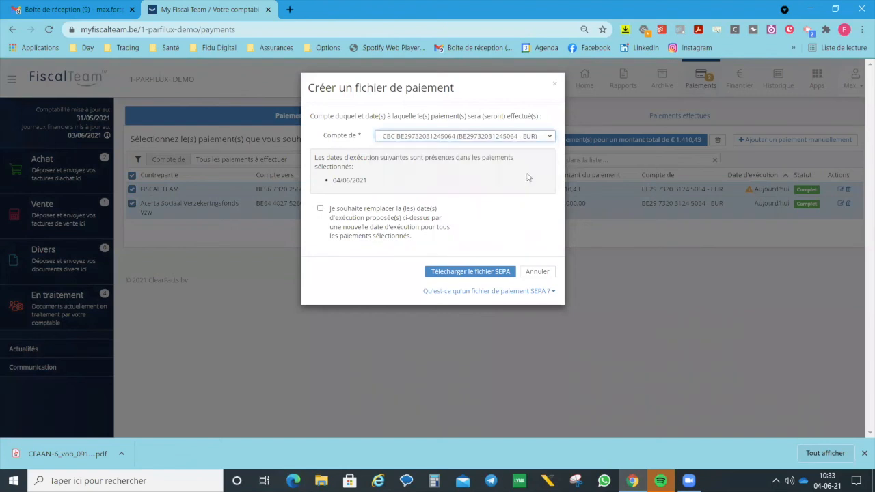
pyautogui.click(320, 209)
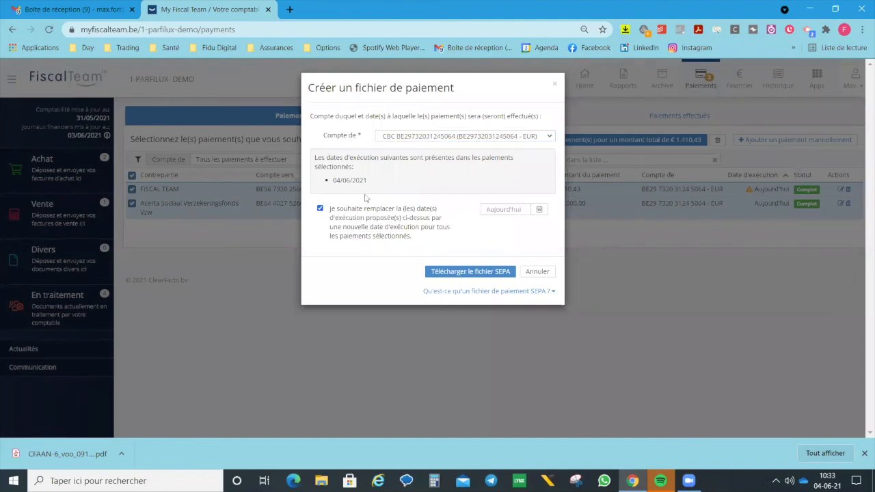
pyautogui.click(471, 272)
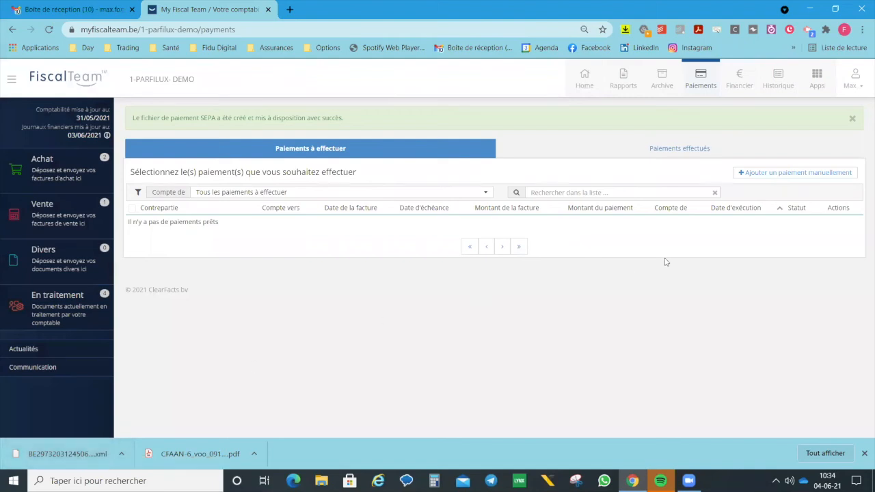
# Expand the most recent order in the history of executed SEPA orders and download its payment file again
pyautogui.click(684, 151)
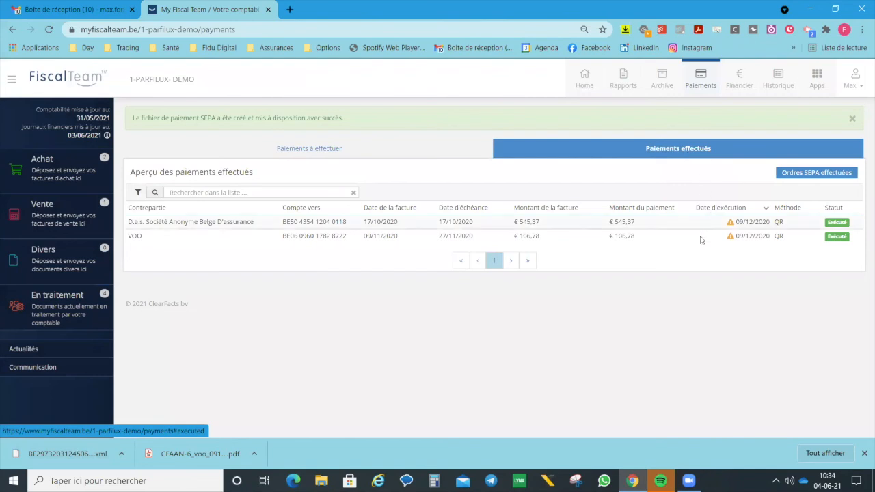
pyautogui.click(813, 174)
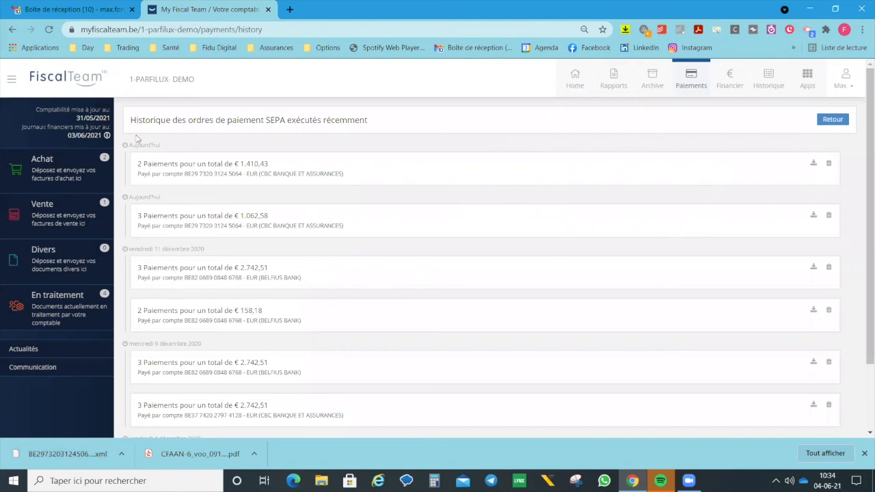
pyautogui.scroll(-3, 239, 203)
pyautogui.scroll(3, 243, 208)
pyautogui.click(210, 171)
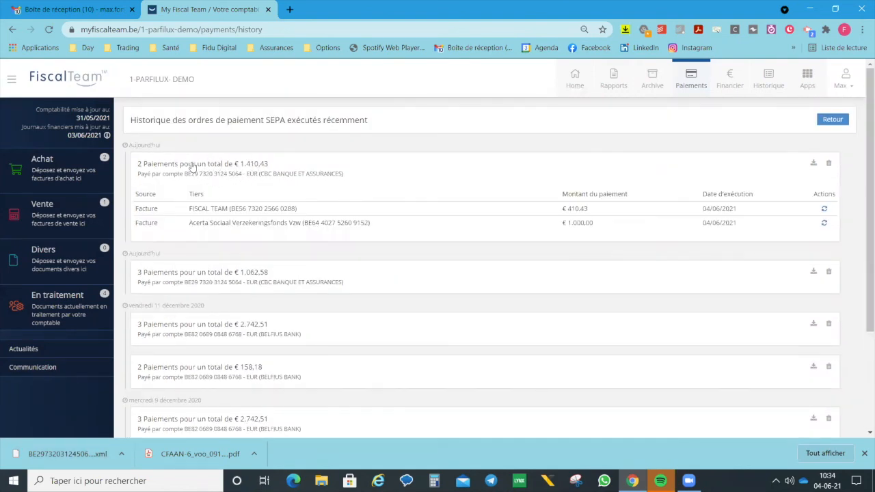
pyautogui.click(814, 165)
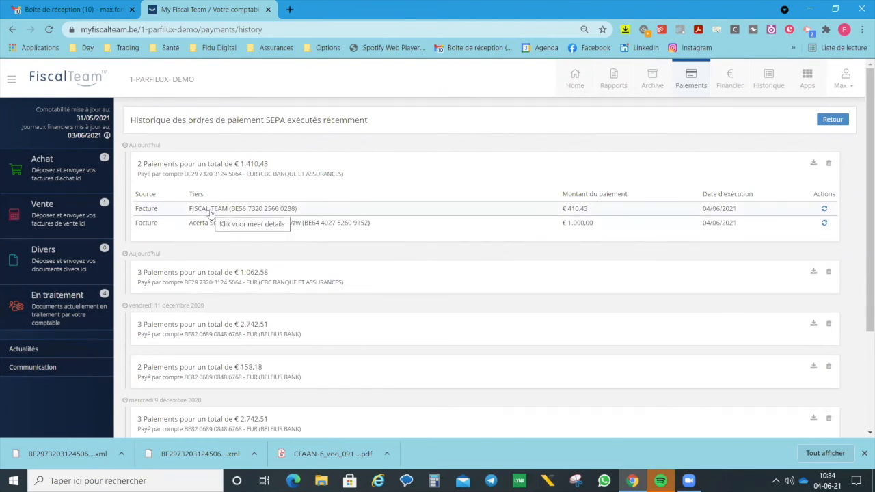
# Filter the purchase invoices in the archive on Payé Non and Effectué Non
pyautogui.click(651, 81)
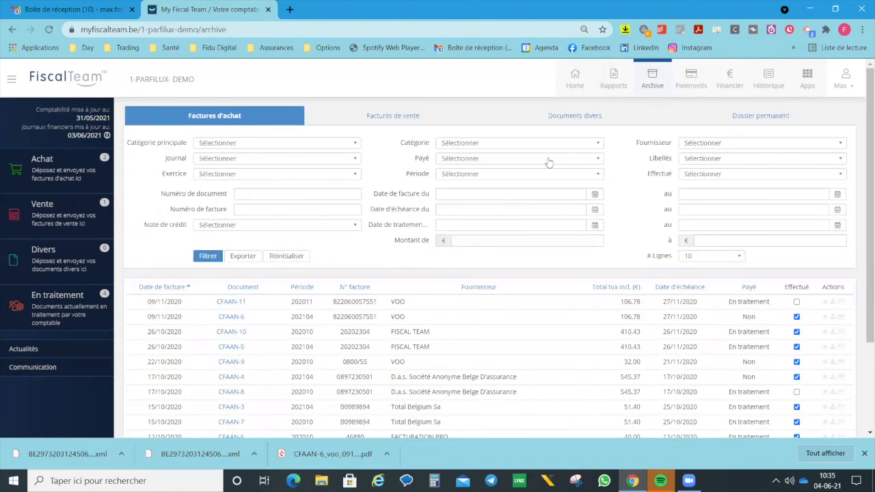
pyautogui.click(547, 160)
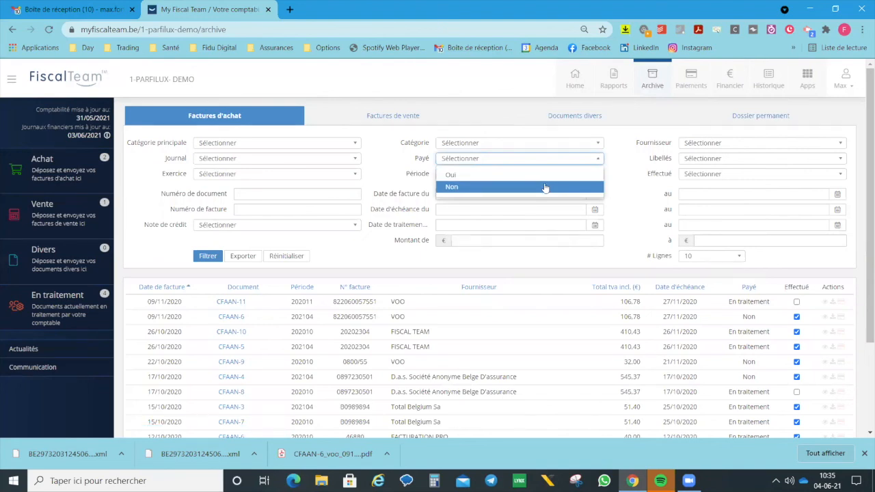
pyautogui.click(546, 186)
pyautogui.click(696, 175)
pyautogui.click(704, 203)
pyautogui.click(208, 256)
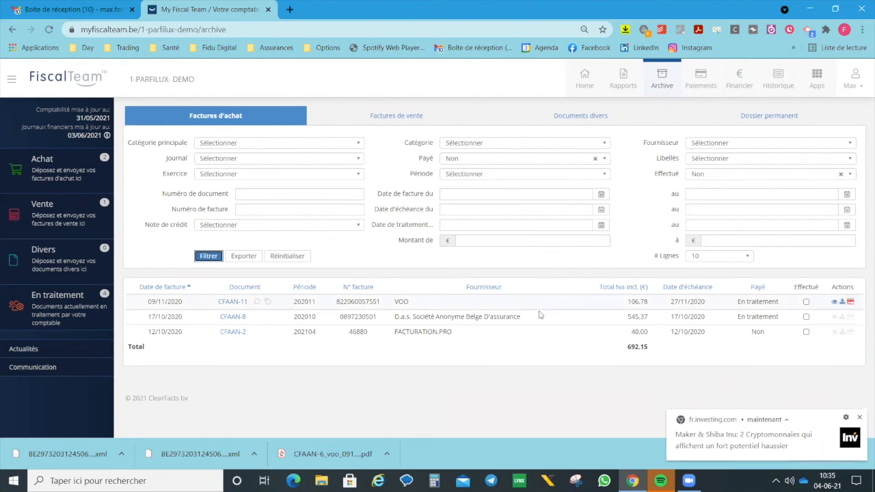
# Approve a SEPA payment for the D.a.s. Société Anonyme Belge D'assurance invoice CFAAN-8 among the documents being processed
pyautogui.click(75, 319)
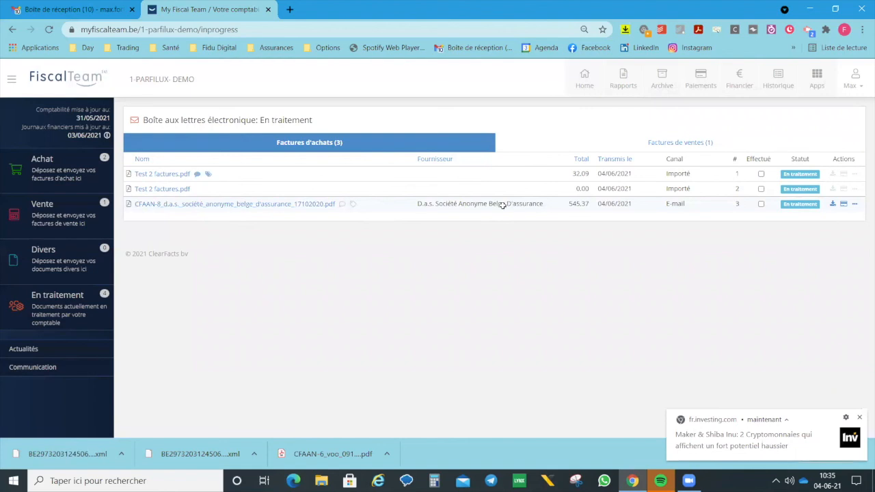
pyautogui.click(844, 204)
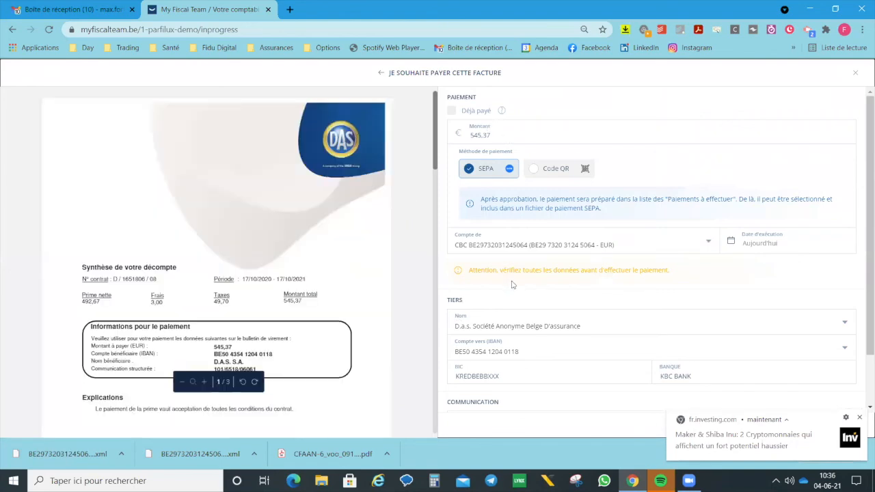
pyautogui.click(451, 112)
pyautogui.click(451, 111)
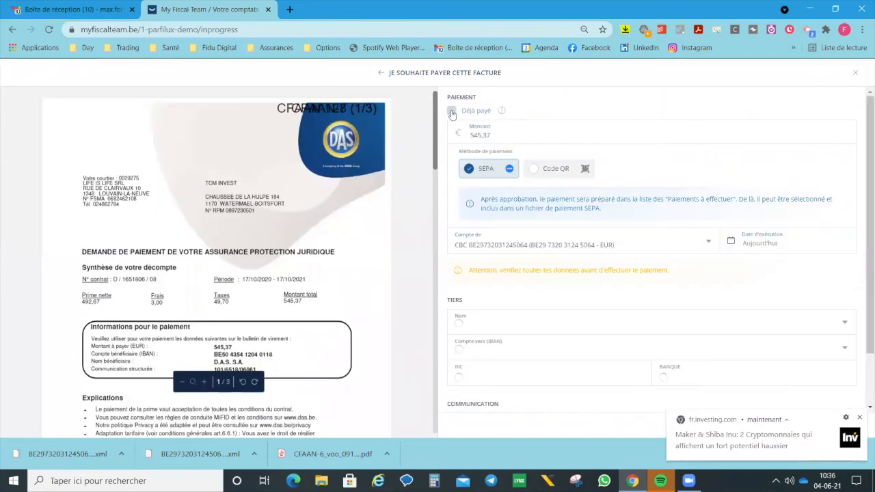
pyautogui.scroll(-1, 680, 316)
pyautogui.click(842, 425)
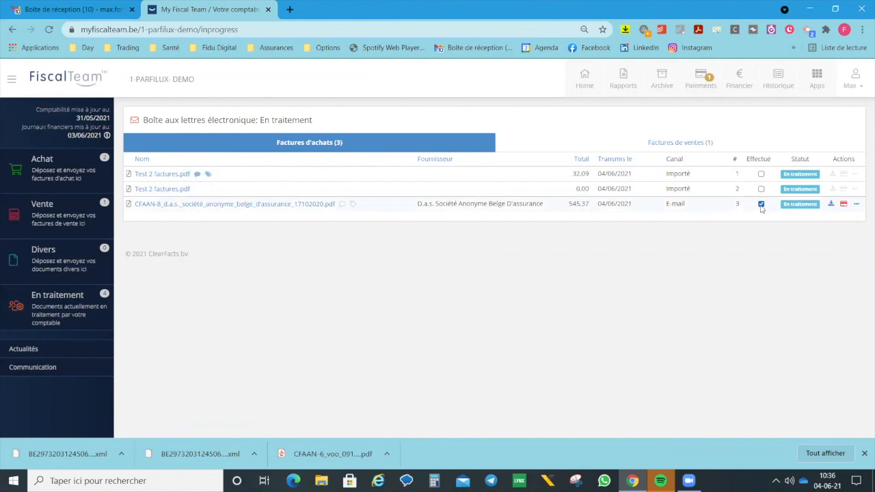
# Review the payments to be made and those already made, and examine the details of the most recent executed SEPA order
pyautogui.click(701, 82)
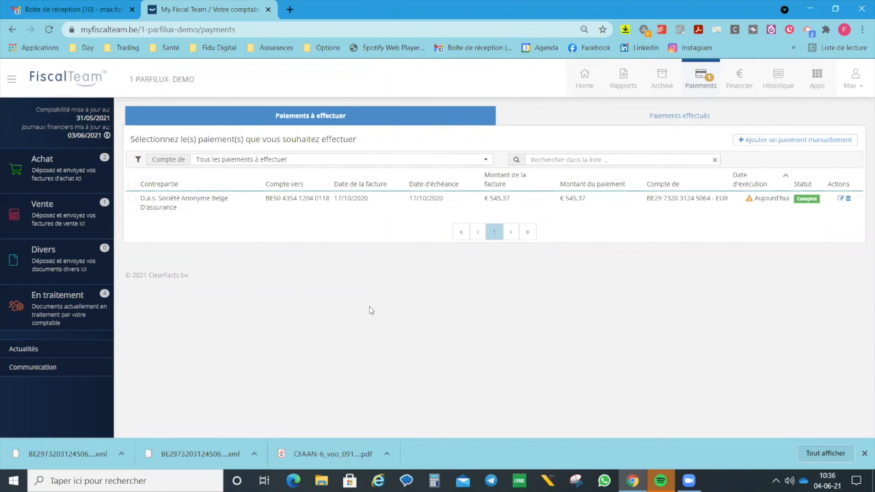
pyautogui.click(697, 120)
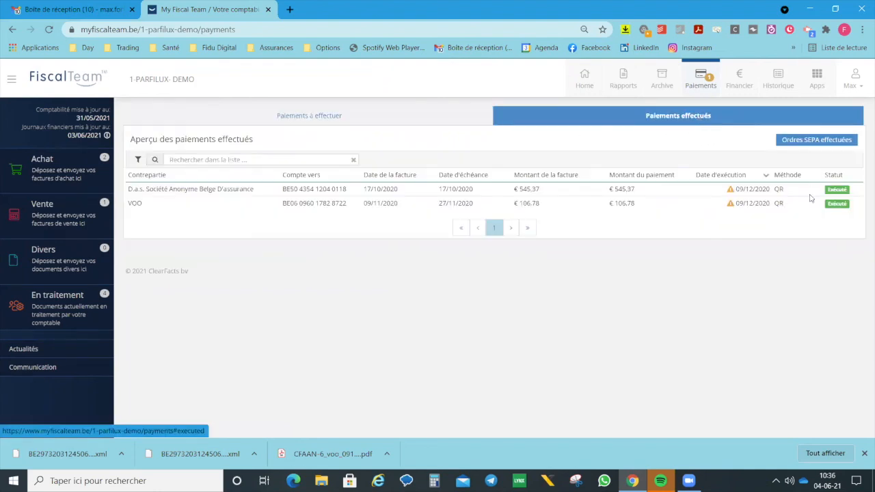
pyautogui.click(824, 141)
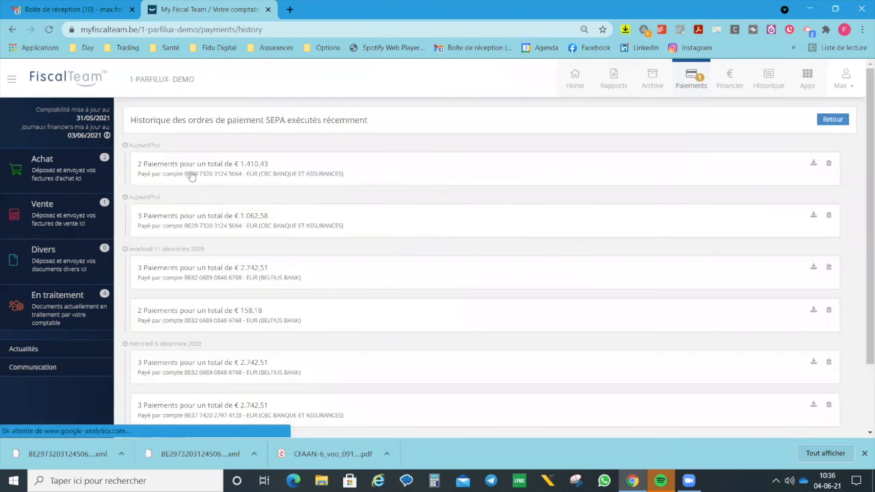
pyautogui.click(193, 171)
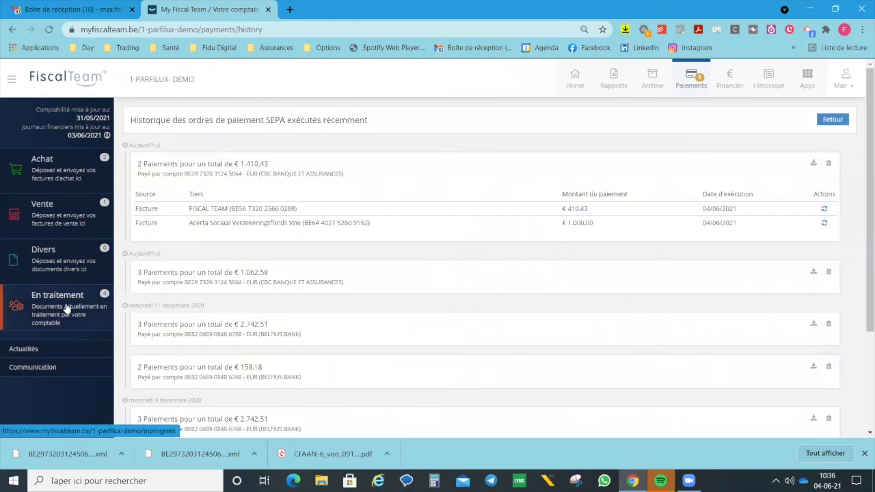
# Examine the payment form of VOO invoice CFAAN-11 from the Achat mailbox, including its beneficiary and communication, and cancel it
pyautogui.click(48, 170)
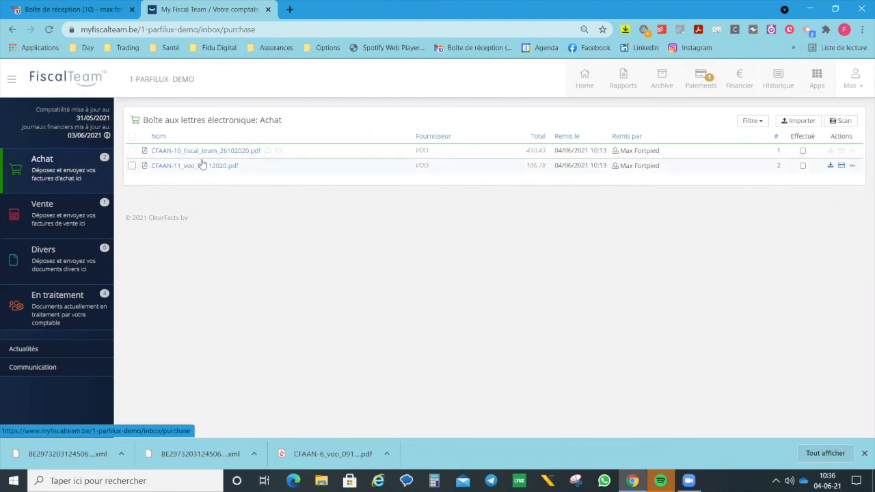
pyautogui.click(841, 167)
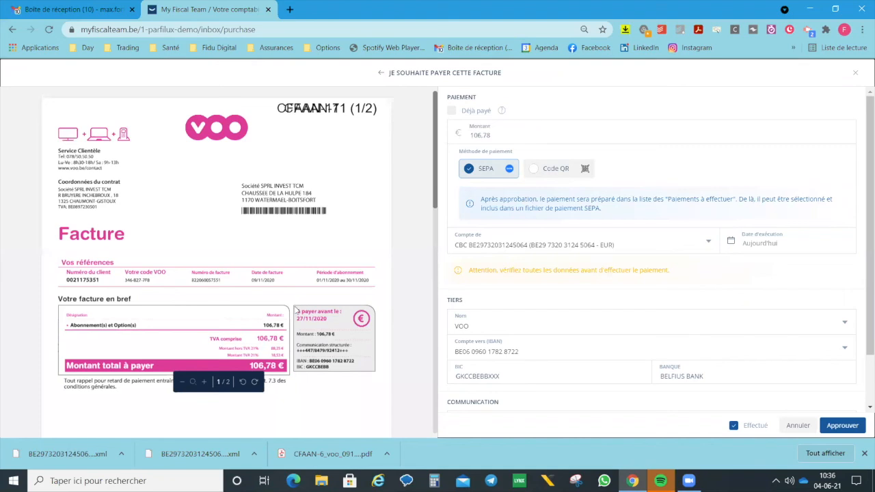
pyautogui.scroll(-1, 489, 257)
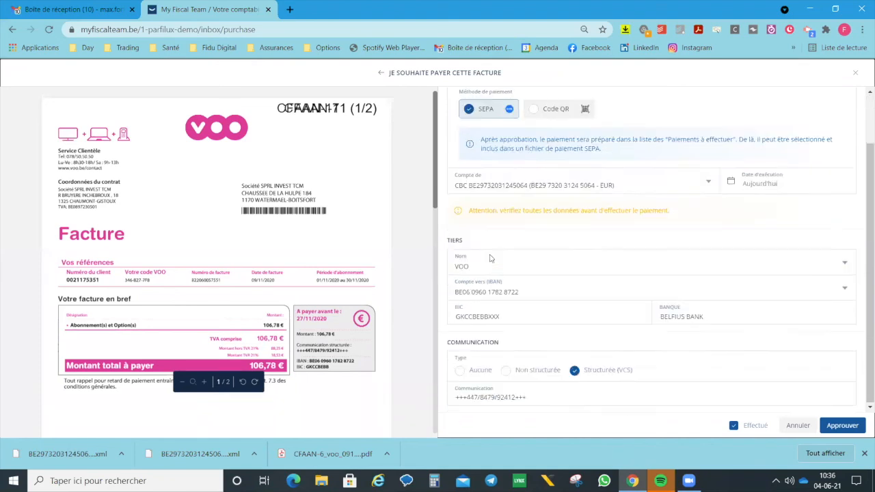
pyautogui.scroll(1, 510, 253)
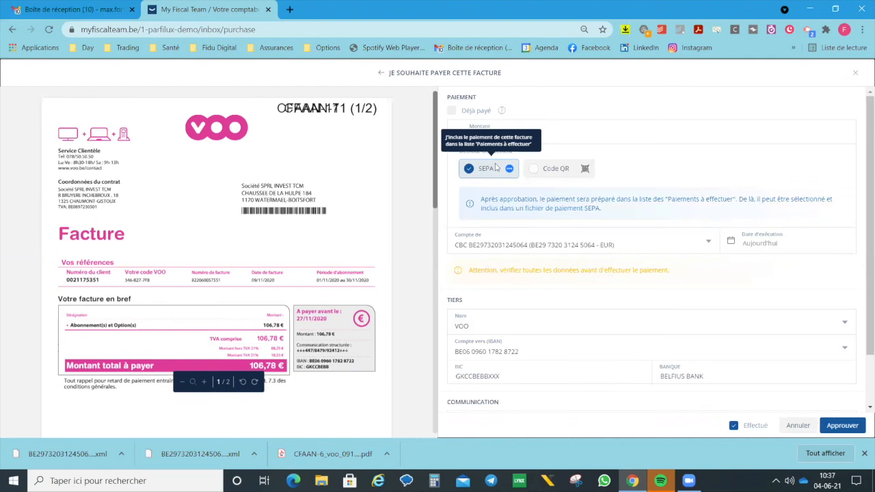
pyautogui.click(796, 425)
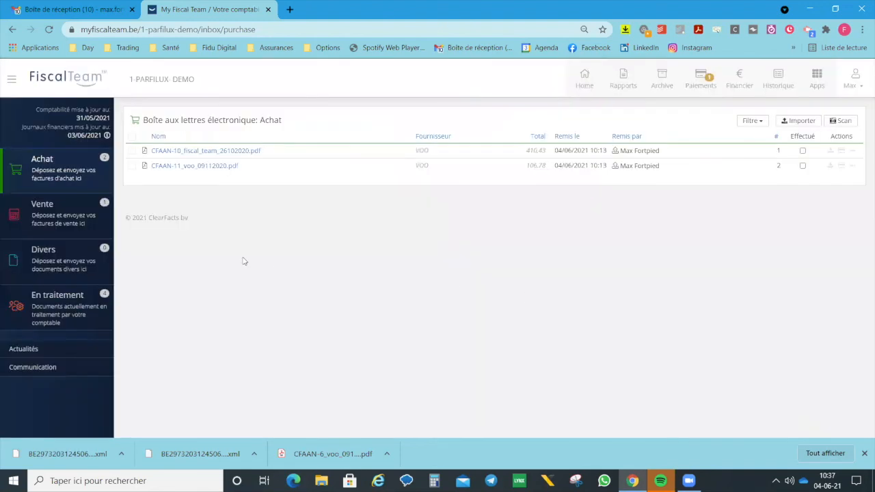